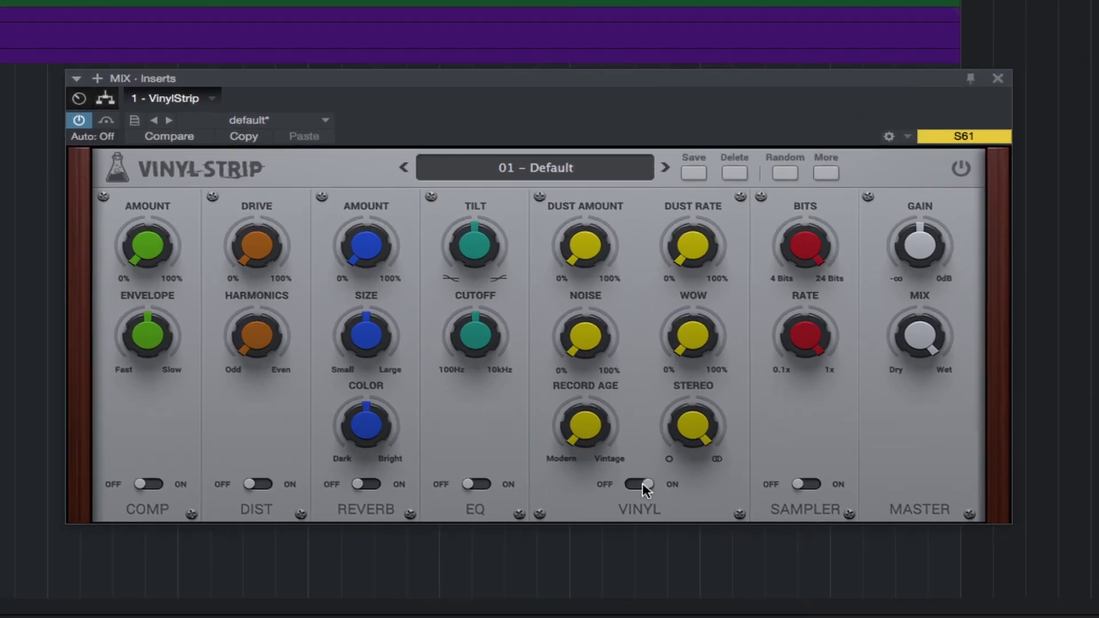
In the MIX channel's Vinyl section, raise dust amount to roughly a fifth, dust rate just past half, and noise slightly above zero
{"action": "left_click_drag", "start_coordinate": [583, 247], "coordinate": [566, 200]}
{"action": "left_click_drag", "start_coordinate": [683, 250], "coordinate": [677, 136]}
{"action": "mouse_move", "coordinate": [583, 346]}
{"action": "left_mouse_down"}
{"action": "mouse_move", "coordinate": [579, 314]}
{"action": "mouse_move", "coordinate": [577, 332]}
{"action": "left_mouse_up"}
{"action": "left_click", "coordinate": [637, 485]}
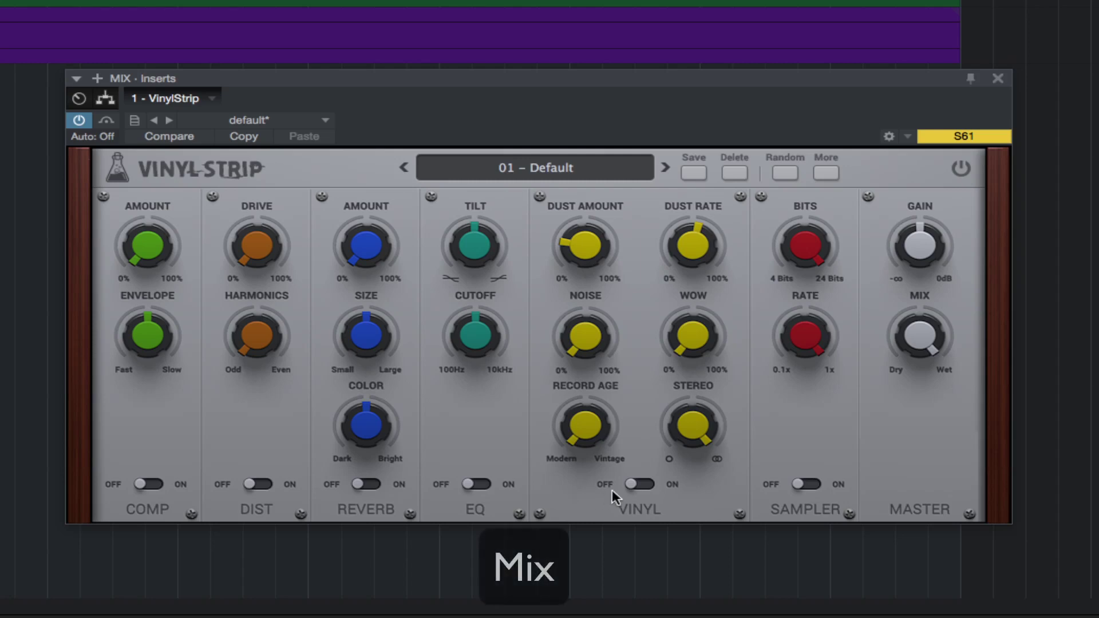
{"action": "left_click", "coordinate": [646, 483]}
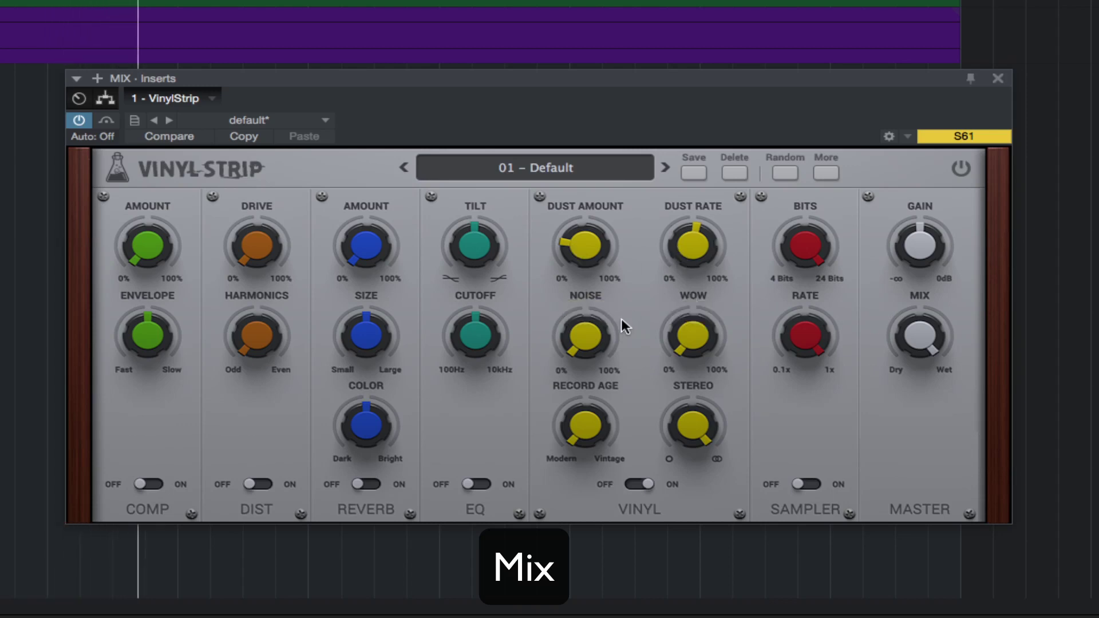
{"action": "mouse_move", "coordinate": [582, 339]}
{"action": "left_mouse_down"}
{"action": "mouse_move", "coordinate": [581, 259]}
{"action": "mouse_move", "coordinate": [590, 328]}
{"action": "left_mouse_up"}
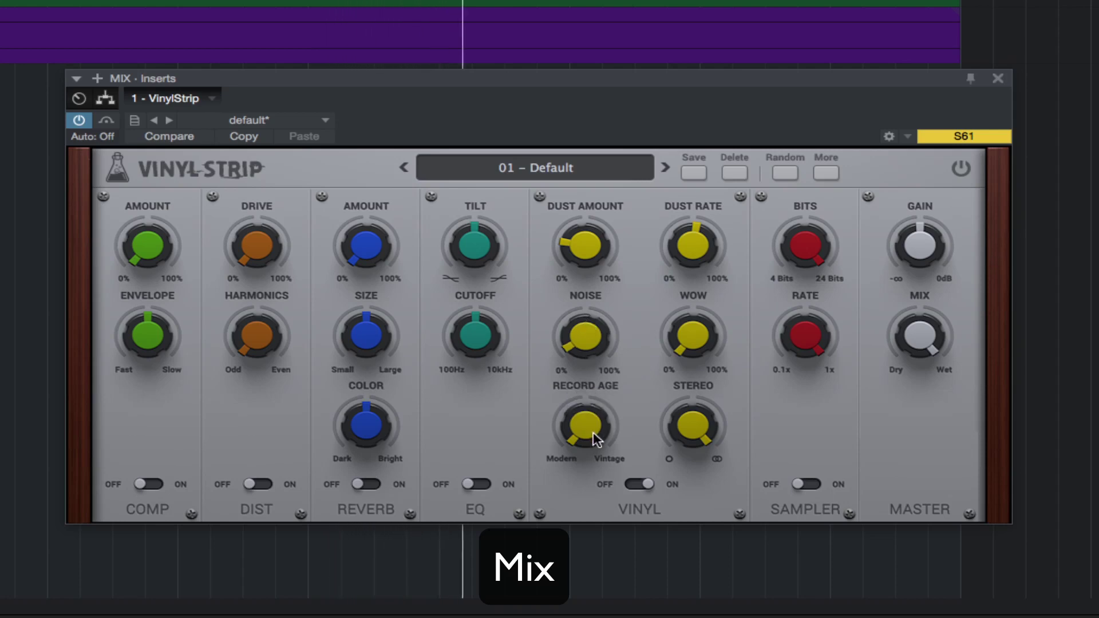
Audition the Vinyl section with record age at full Vintage and stereo width at mono, restoring full stereo width at the end
{"action": "left_click_drag", "start_coordinate": [592, 441], "coordinate": [579, 167]}
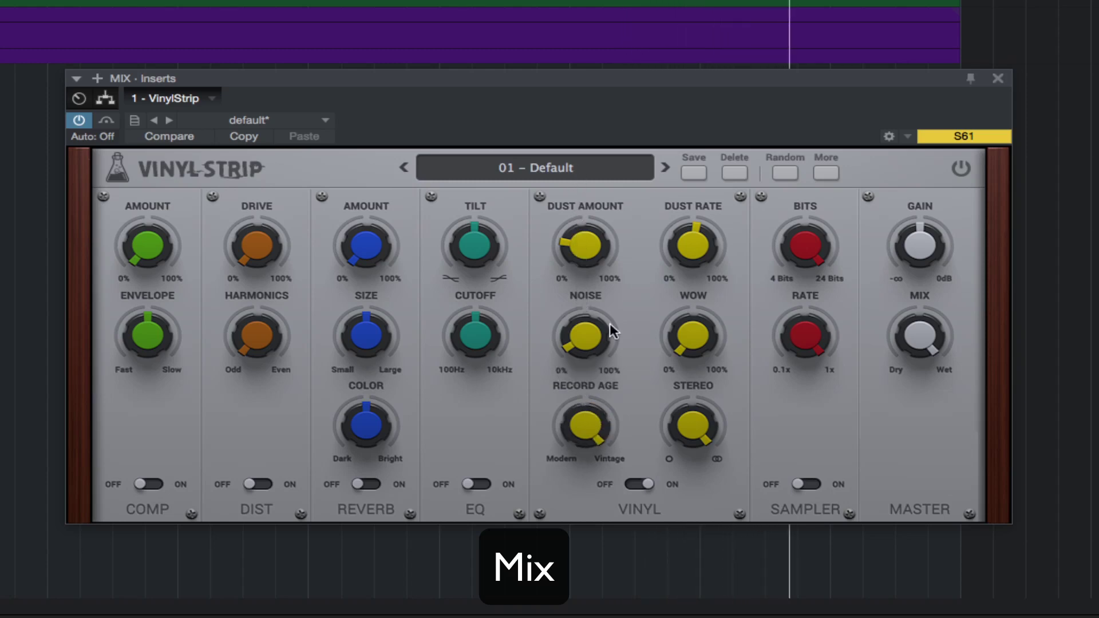
{"action": "mouse_move", "coordinate": [689, 432]}
{"action": "left_click_drag", "start_coordinate": [689, 432], "coordinate": [686, 596]}
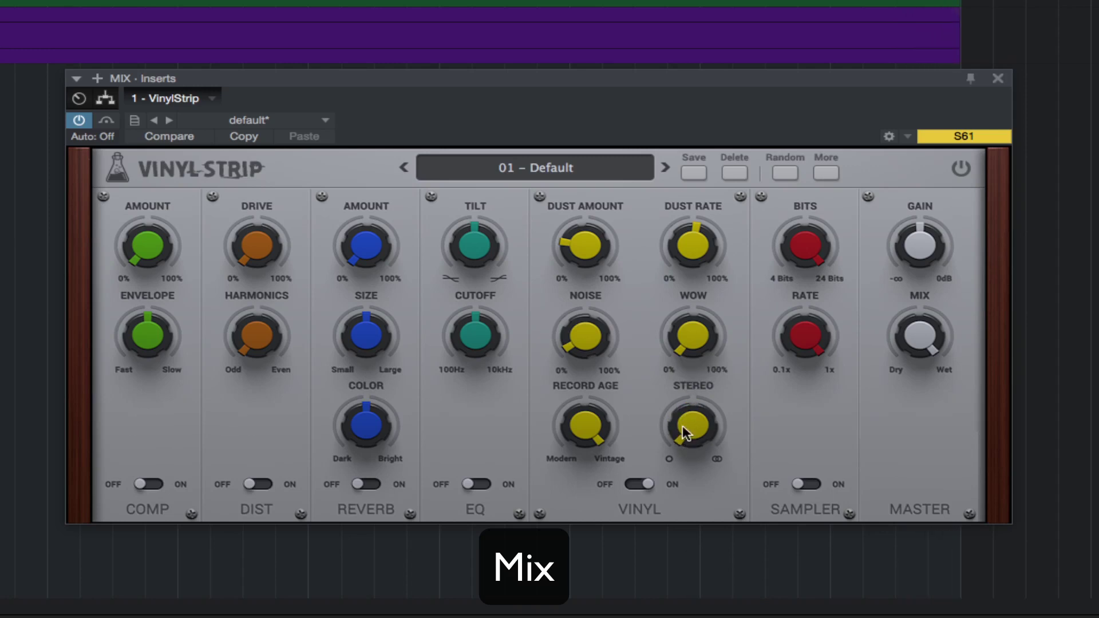
{"action": "left_click_drag", "start_coordinate": [683, 427], "coordinate": [686, 174]}
Set the record age near the Modern end, roughly a fifth of its range, and turn the Vinyl section off
{"action": "left_click_drag", "start_coordinate": [585, 424], "coordinate": [588, 611]}
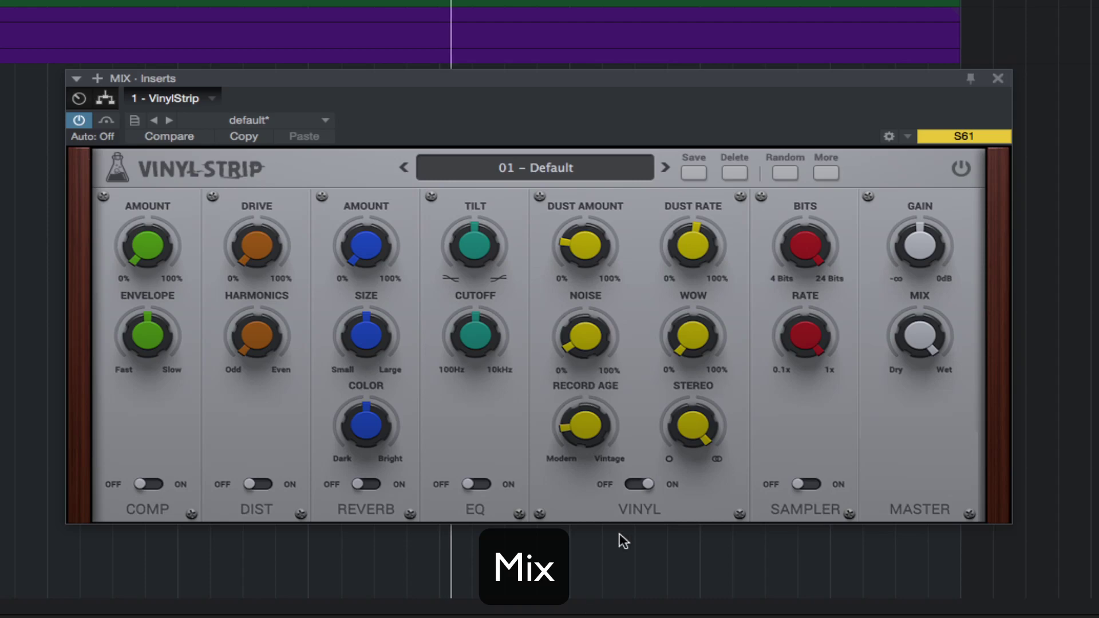
{"action": "left_click", "coordinate": [638, 484]}
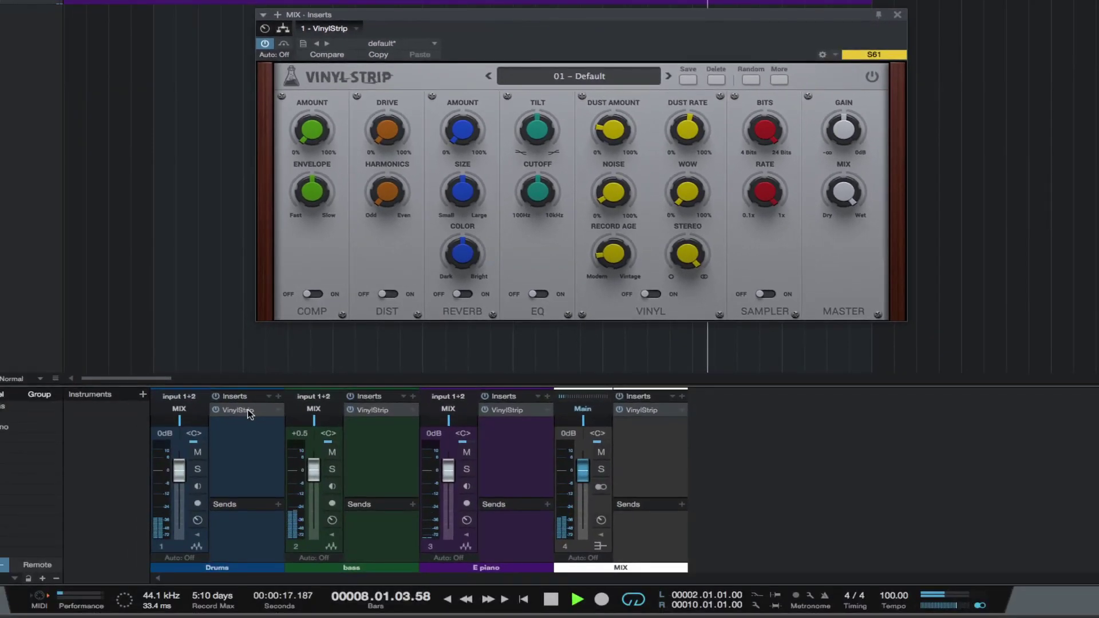
Solo the Drums channel and turn on its VinylStrip compressor with the amount at about 26%
{"action": "left_click", "coordinate": [250, 411]}
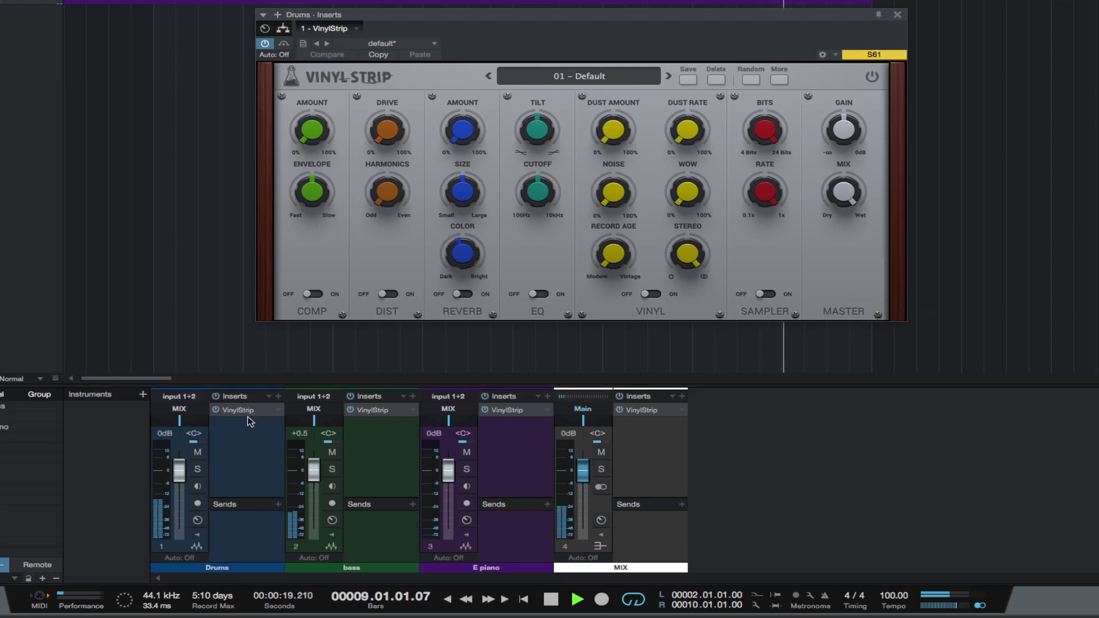
{"action": "left_click", "coordinate": [197, 470]}
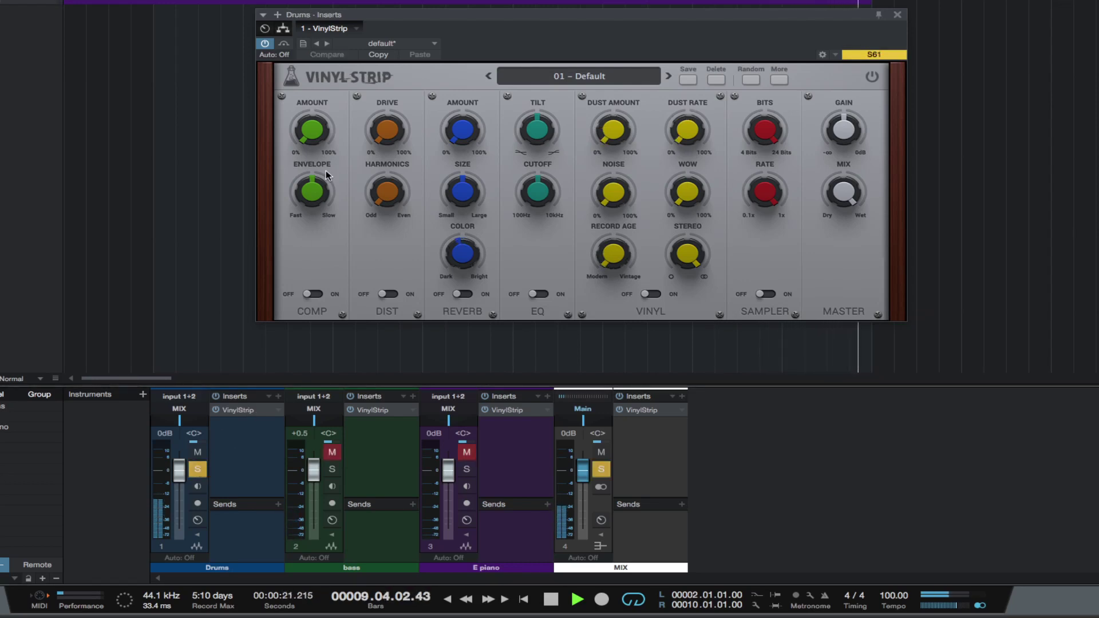
{"action": "left_click", "coordinate": [320, 294]}
{"action": "left_click_drag", "start_coordinate": [312, 132], "coordinate": [307, 98]}
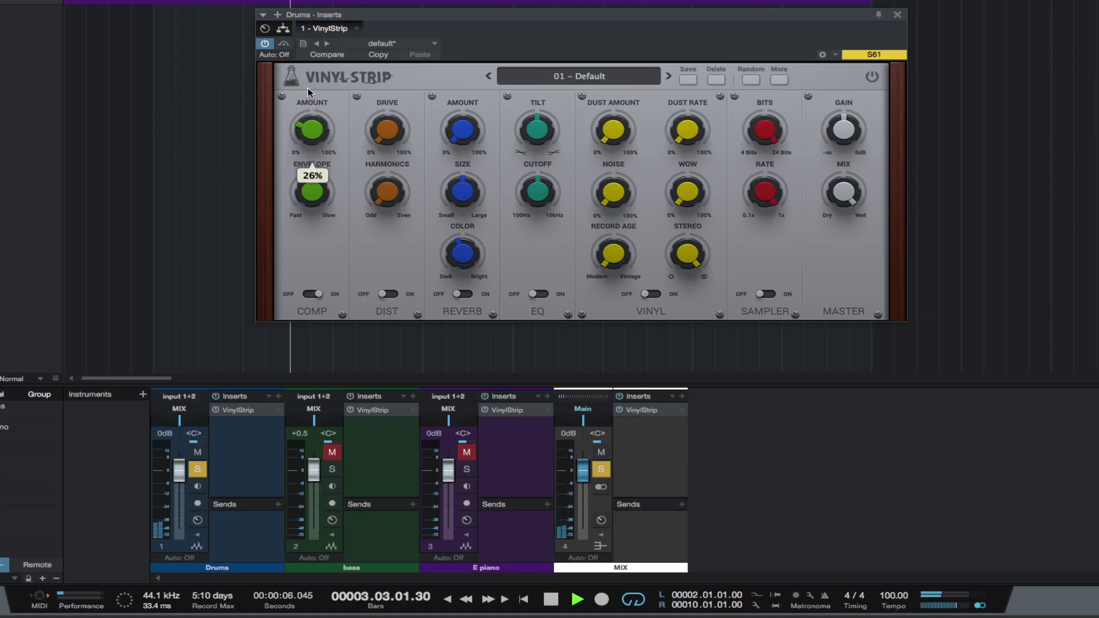
Raise the drum compressor amount to about half with a slightly faster envelope, and lower the master gain to compensate
{"action": "left_click_drag", "start_coordinate": [844, 142], "coordinate": [837, 160]}
{"action": "left_click_drag", "start_coordinate": [313, 133], "coordinate": [311, 117]}
{"action": "left_click_drag", "start_coordinate": [308, 189], "coordinate": [307, 208]}
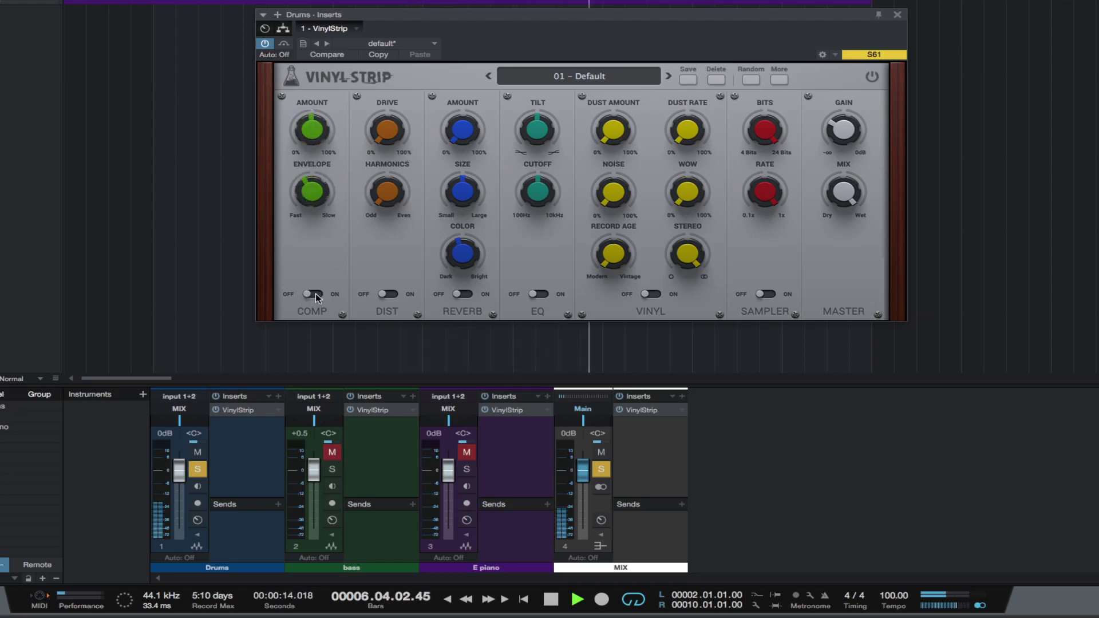
{"action": "left_click_drag", "start_coordinate": [842, 130], "coordinate": [843, 140]}
Turn on distortion for the drums with drive at about half and harmonics leaning toward Odd, trimming the master gain slightly
{"action": "left_click", "coordinate": [389, 293]}
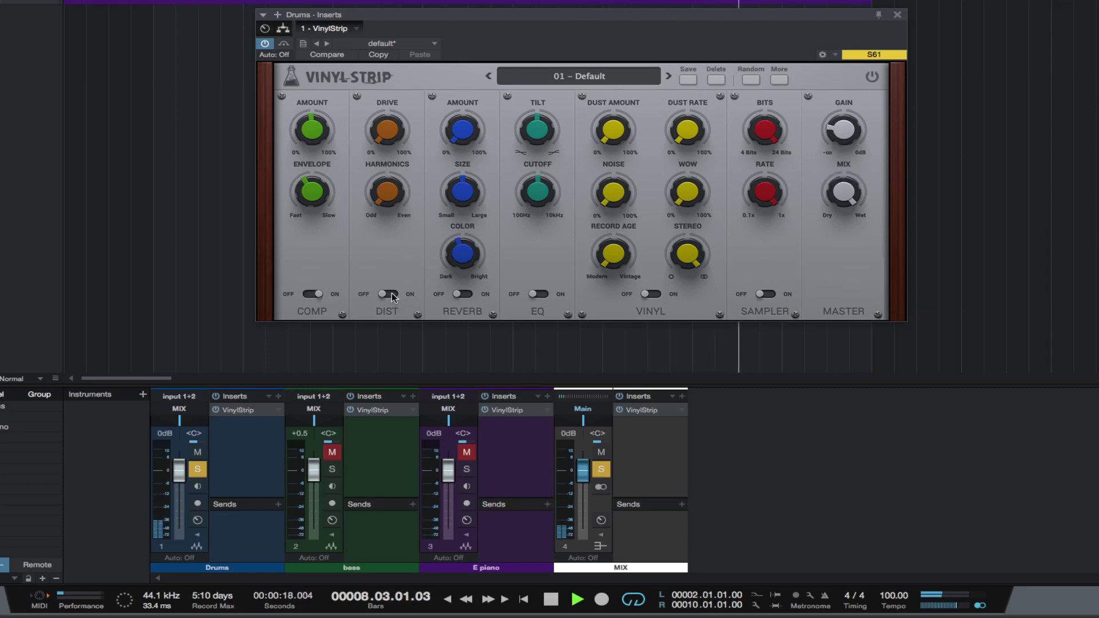
{"action": "left_click_drag", "start_coordinate": [383, 130], "coordinate": [378, 44]}
{"action": "left_click_drag", "start_coordinate": [387, 191], "coordinate": [387, 198]}
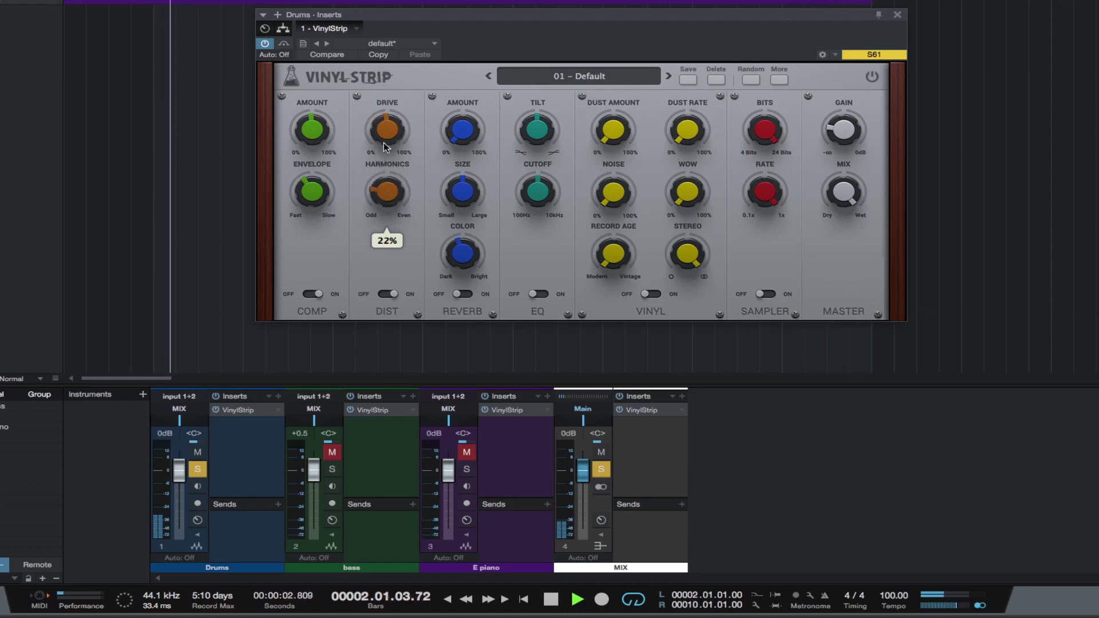
{"action": "left_click", "coordinate": [848, 129]}
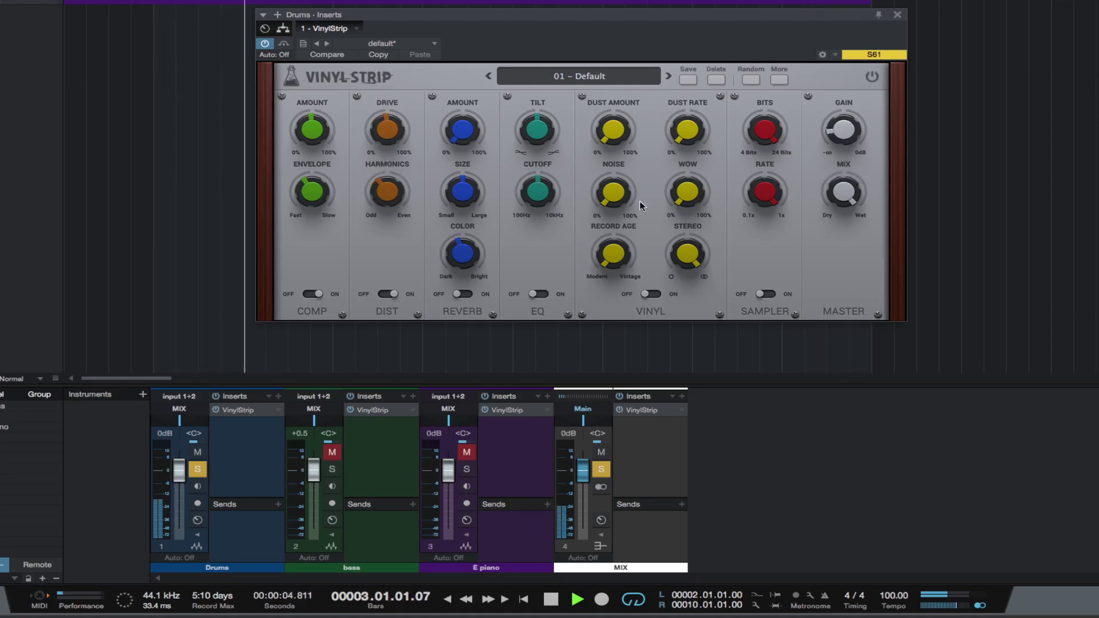
Raise the drums' distortion drive and compressor amount further, comparing the processed sound against bypass
{"action": "left_click", "coordinate": [284, 44]}
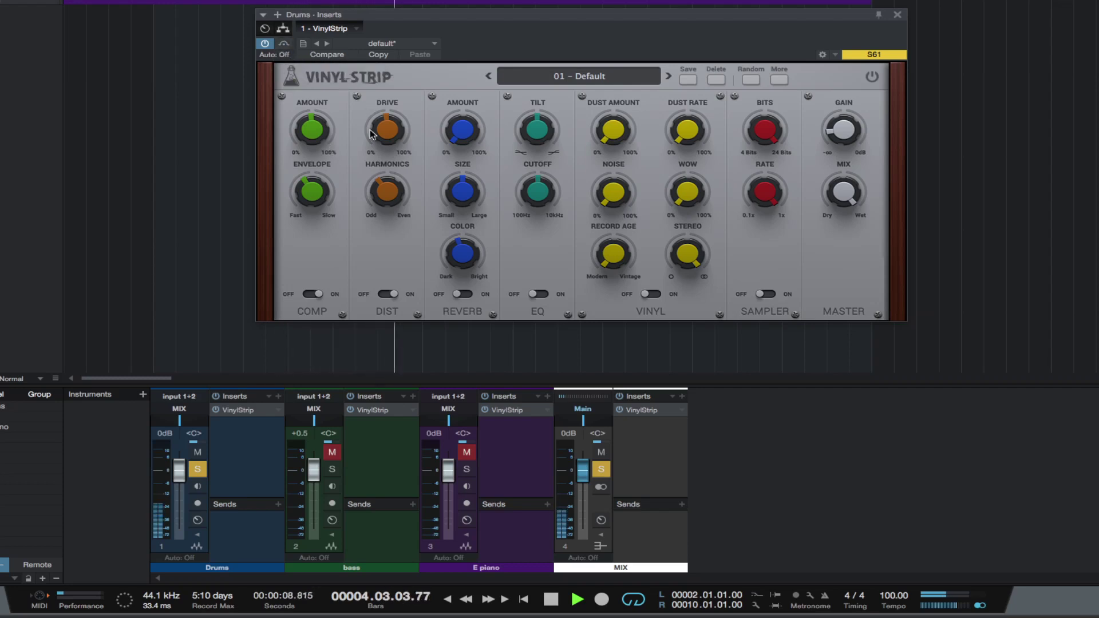
{"action": "scroll", "coordinate": [373, 111], "scroll_direction": "up", "scroll_amount": 5}
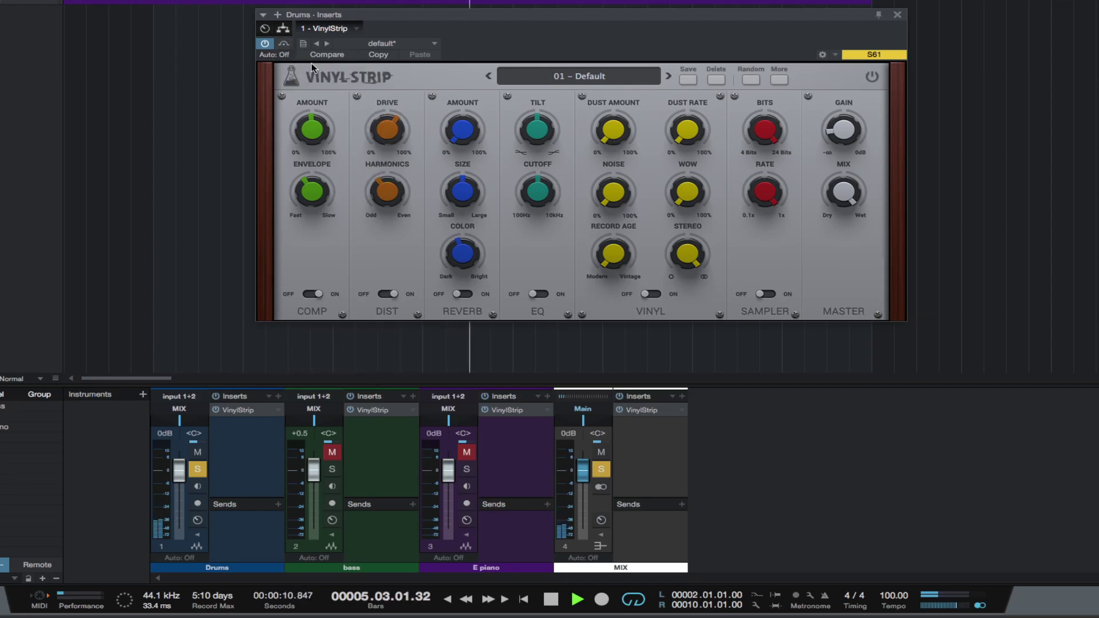
{"action": "left_click", "coordinate": [283, 44]}
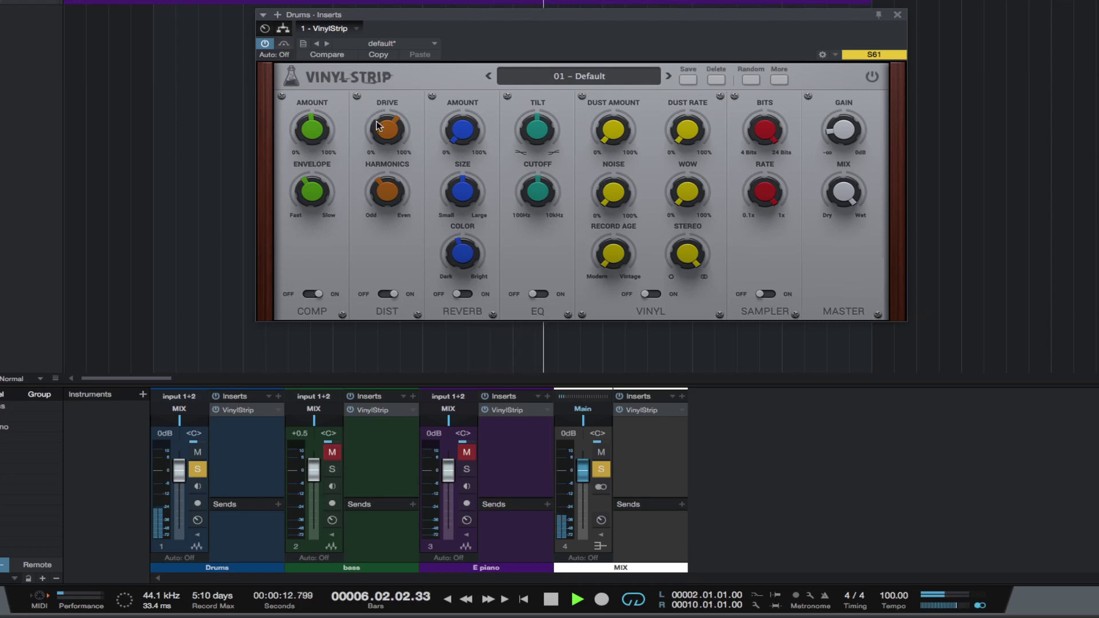
{"action": "mouse_move", "coordinate": [319, 125]}
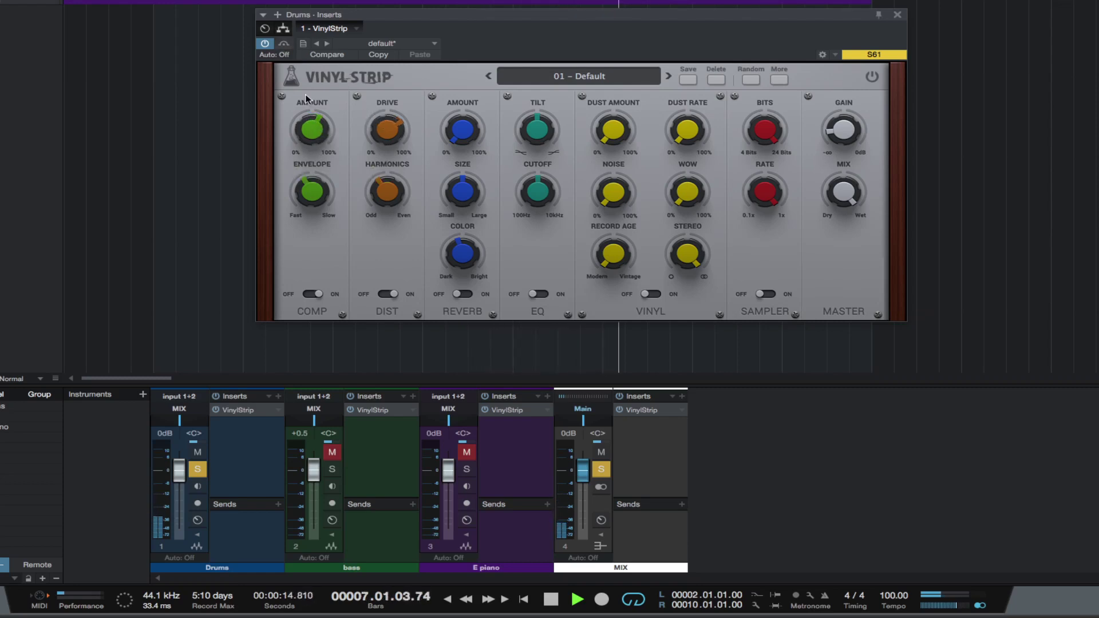
{"action": "left_click", "coordinate": [285, 45]}
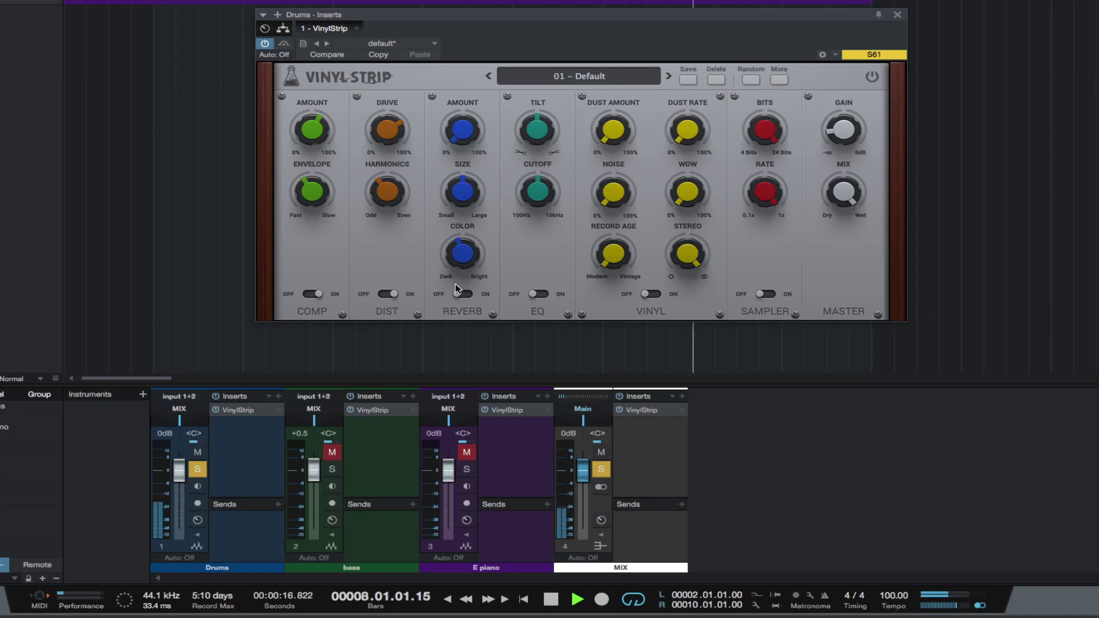
Turn on the drum reverb with a low amount, a large size and a slightly dark color
{"action": "left_click_drag", "start_coordinate": [463, 148], "coordinate": [452, 92]}
{"action": "left_click_drag", "start_coordinate": [461, 190], "coordinate": [449, 119]}
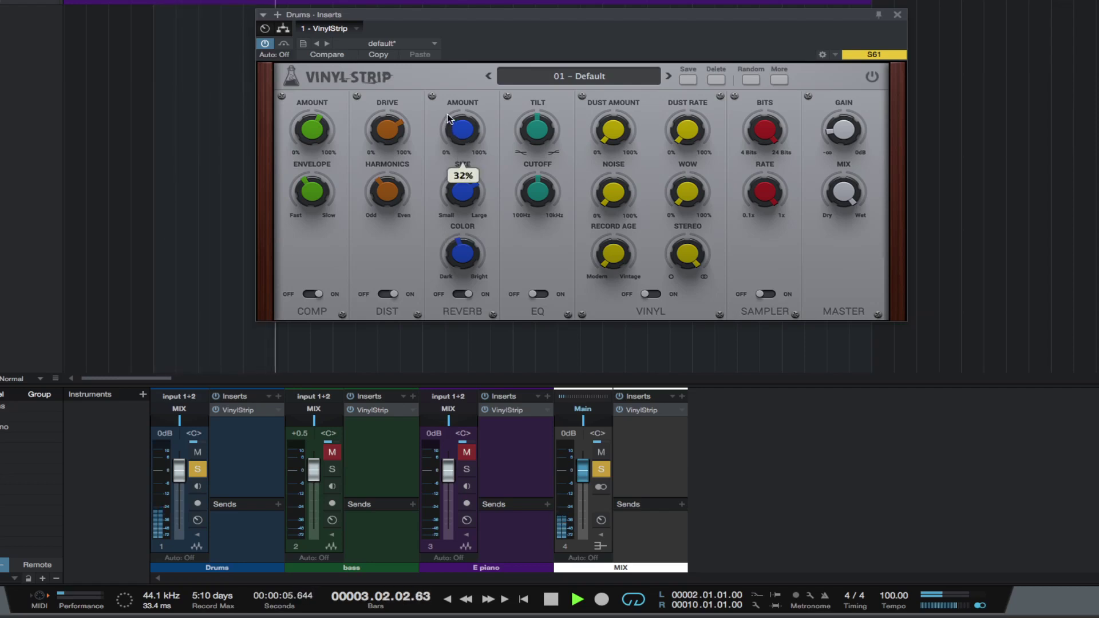
{"action": "left_click_drag", "start_coordinate": [457, 252], "coordinate": [455, 273]}
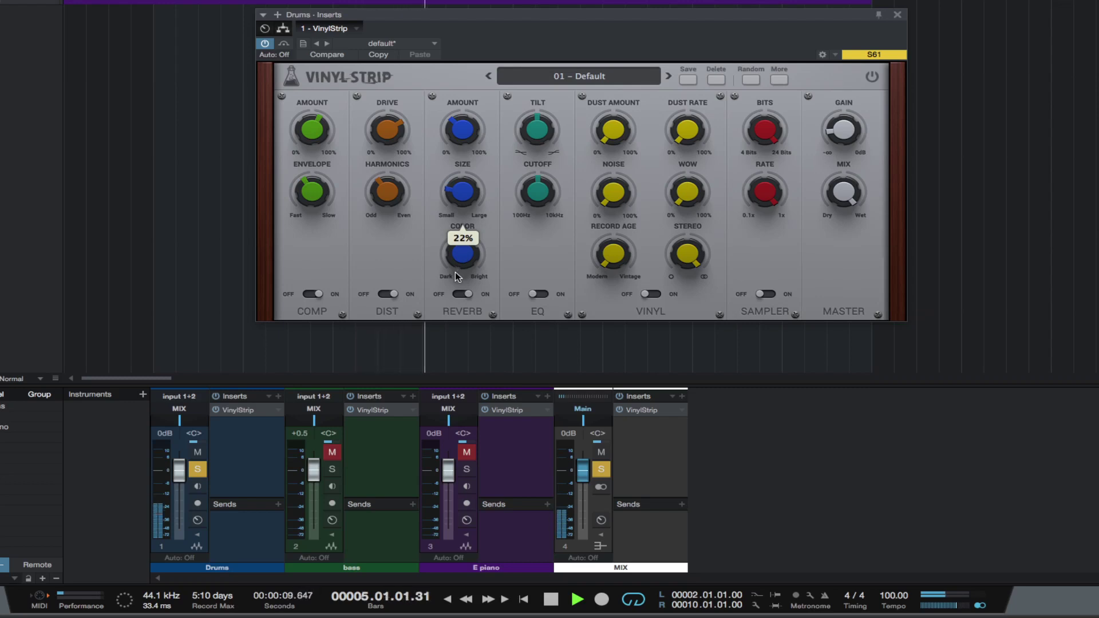
{"action": "mouse_move", "coordinate": [455, 146]}
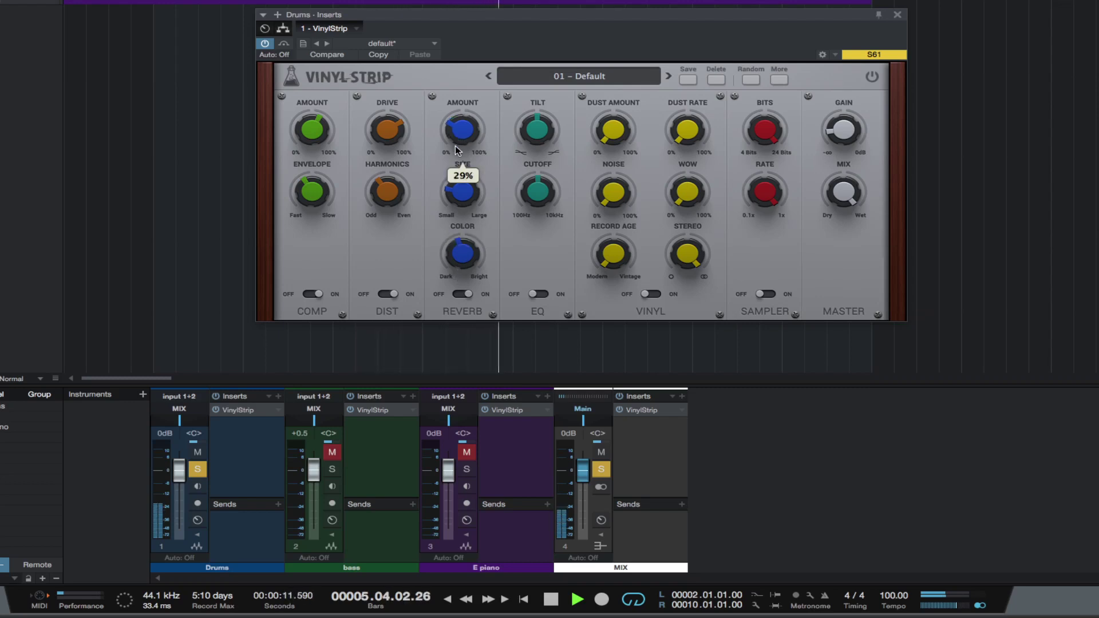
{"action": "left_click_drag", "start_coordinate": [455, 145], "coordinate": [456, 156]}
{"action": "left_click_drag", "start_coordinate": [458, 193], "coordinate": [452, 140]}
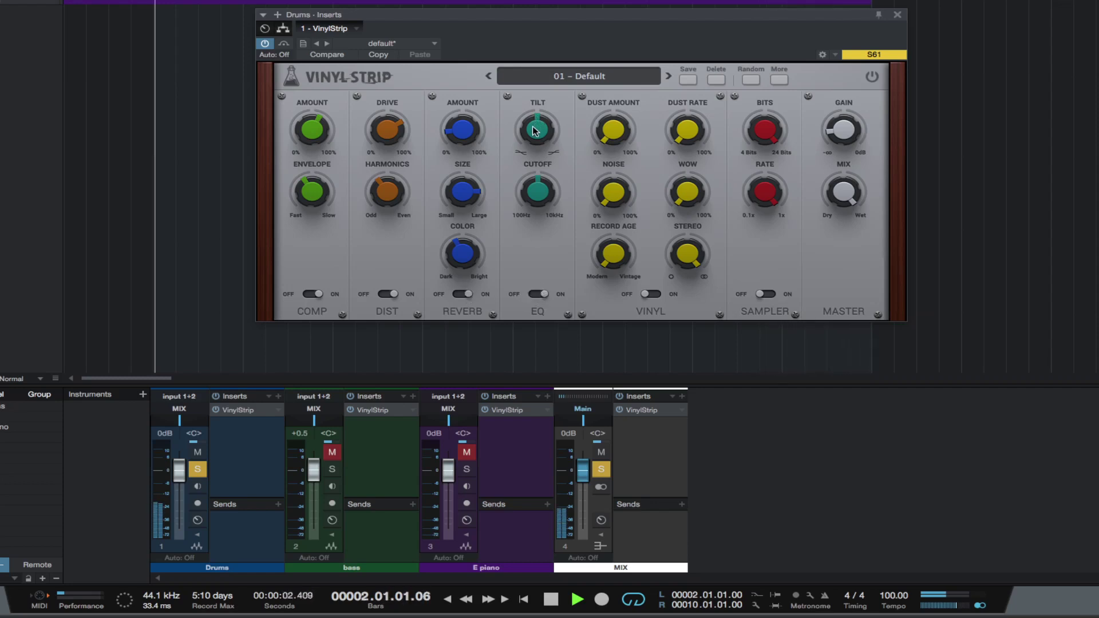
Turn on the drum EQ with the tilt slightly below center, and set the distortion drive to about 63%
{"action": "left_click_drag", "start_coordinate": [534, 130], "coordinate": [534, 138]}
{"action": "left_click_drag", "start_coordinate": [392, 137], "coordinate": [392, 135]}
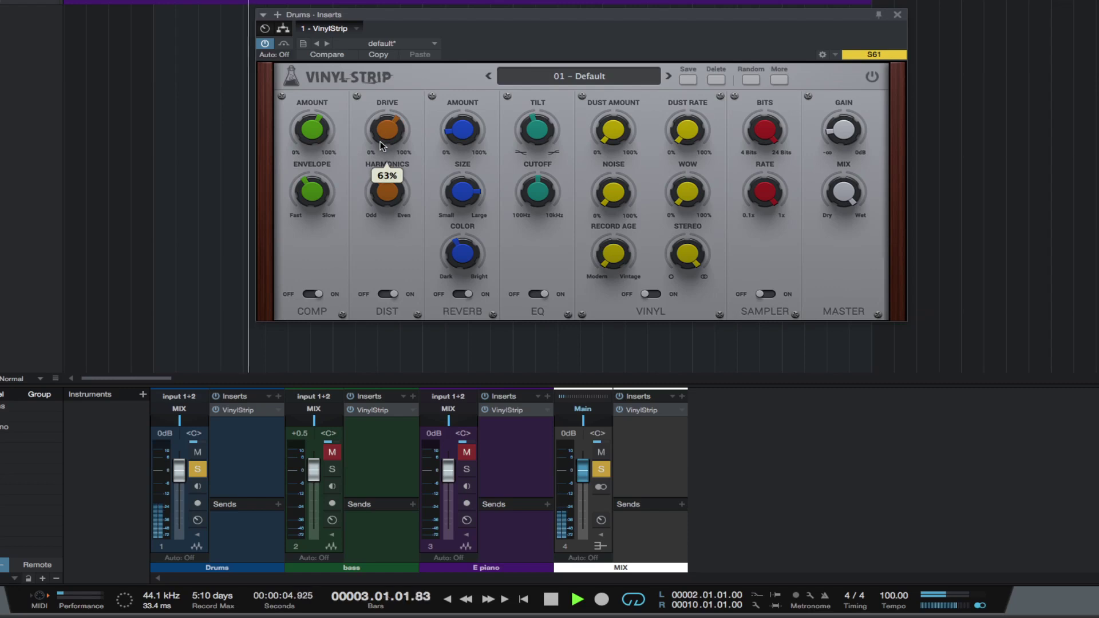
{"action": "left_click", "coordinate": [287, 46]}
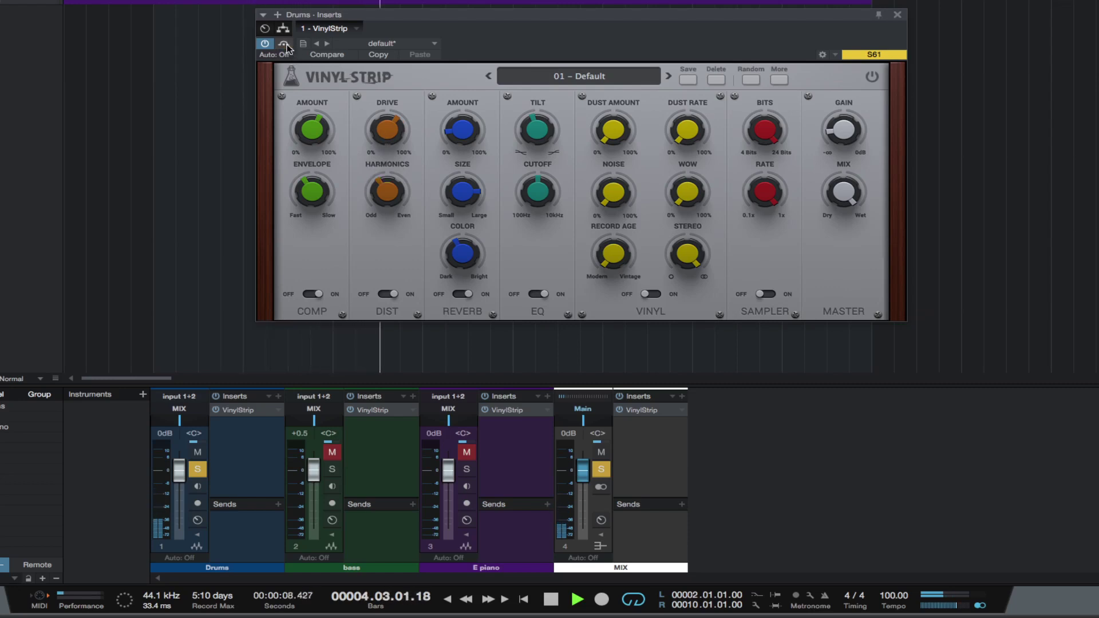
Turn on the drums' Sampler section with bits lowered to just under half, and compare the result against bypass
{"action": "left_click_drag", "start_coordinate": [825, 120], "coordinate": [768, 225]}
{"action": "left_click", "coordinate": [767, 294]}
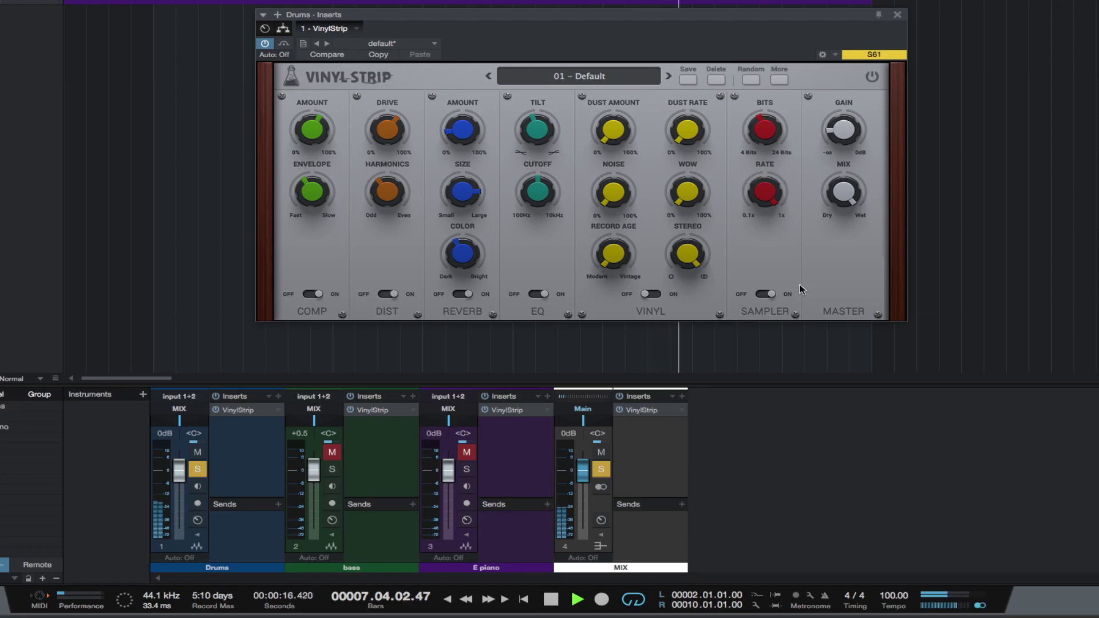
{"action": "left_click", "coordinate": [284, 44]}
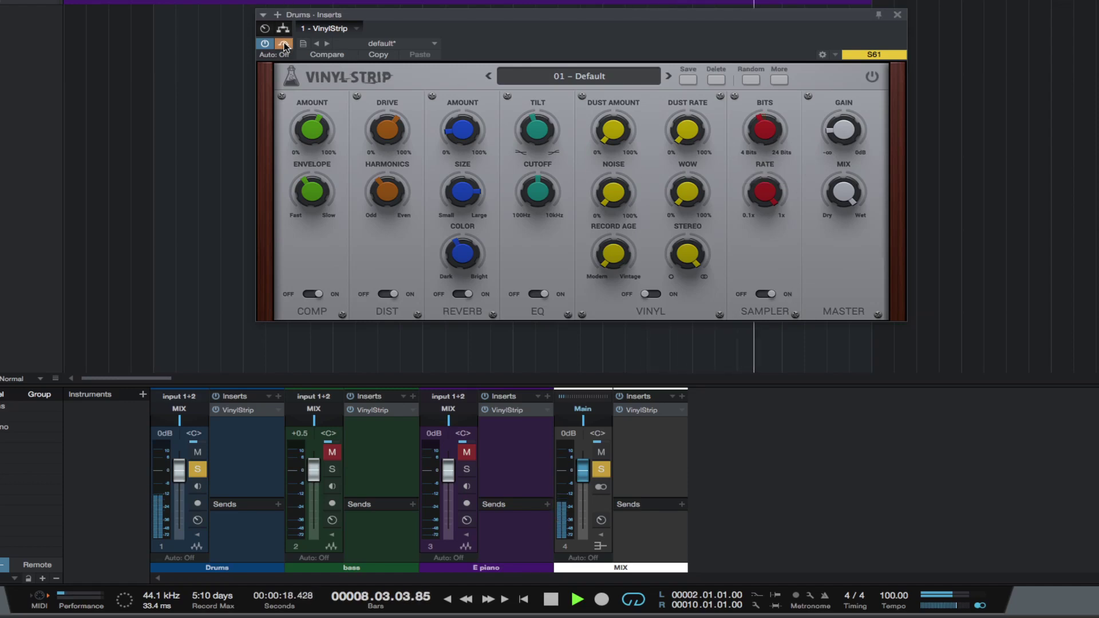
{"action": "left_click", "coordinate": [284, 44]}
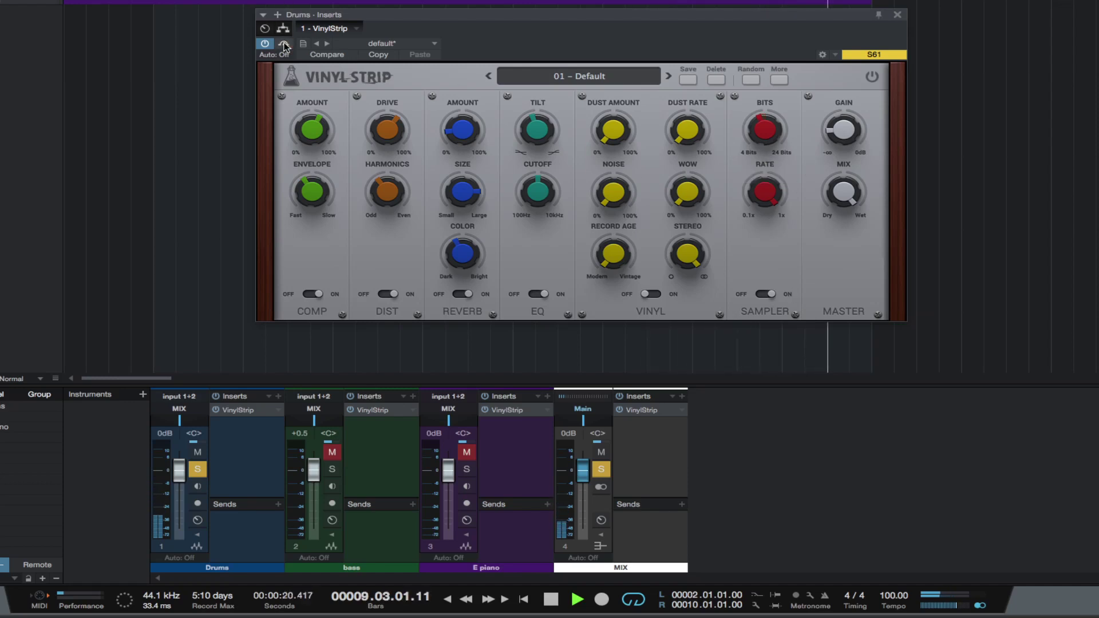
Unsolo the Drums channel, compare its VinylStrip processing against bypass in the full mix, and fine-tune the master gain
{"action": "left_click", "coordinate": [198, 469]}
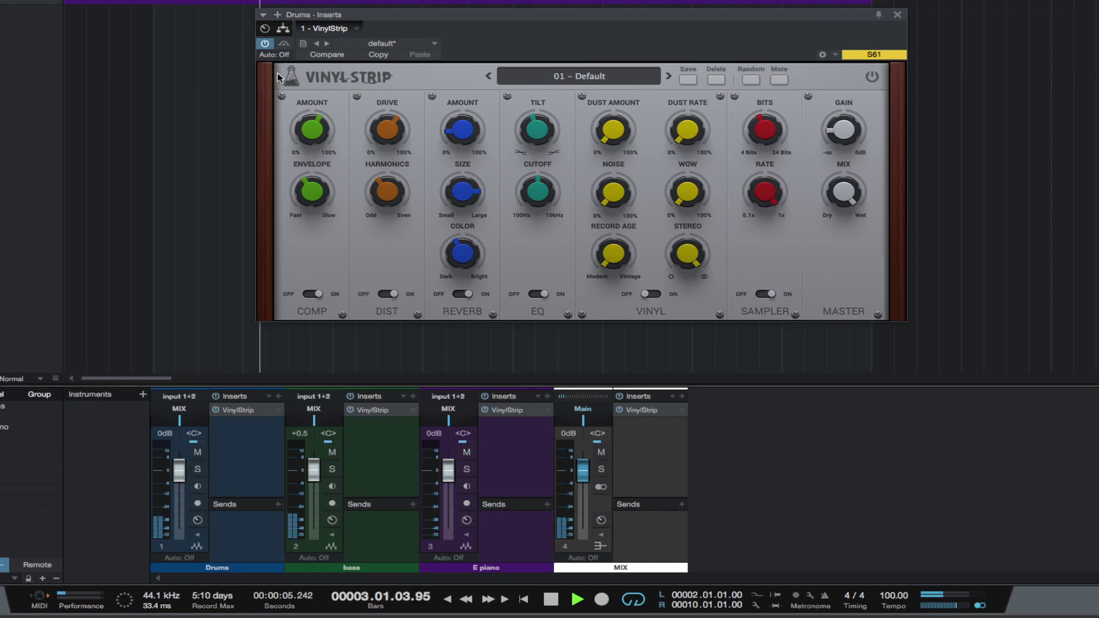
{"action": "left_click", "coordinate": [283, 45]}
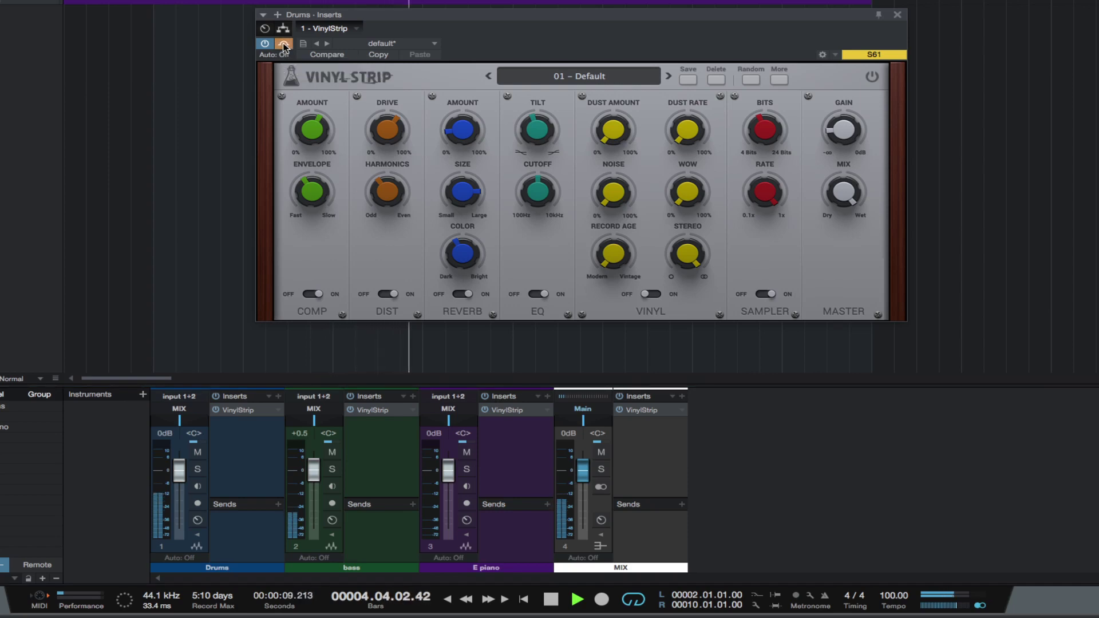
{"action": "left_click", "coordinate": [284, 45]}
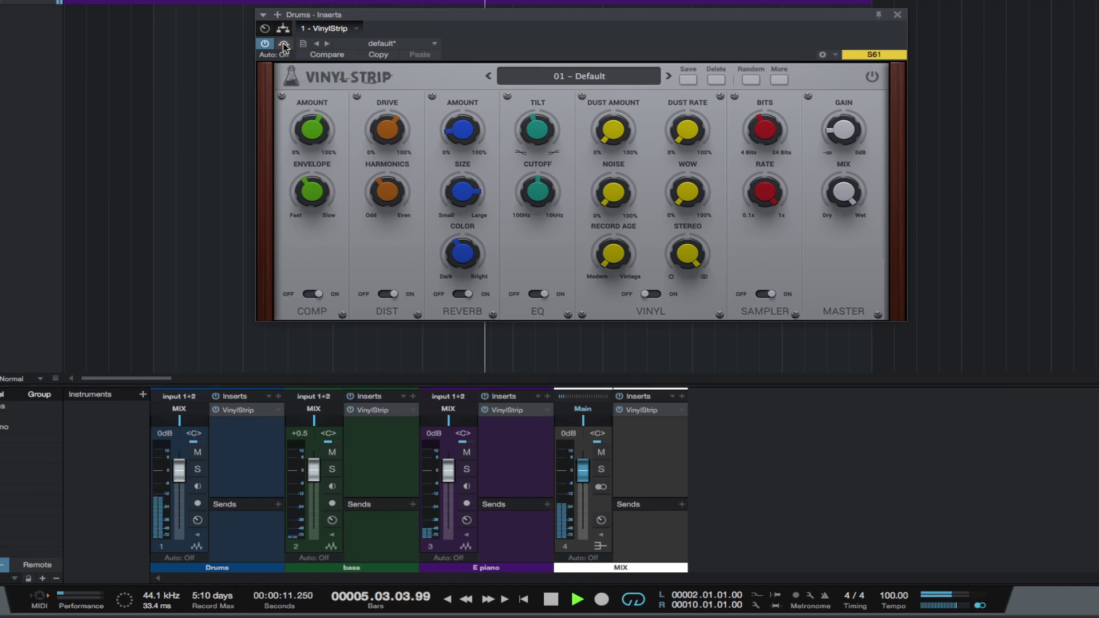
{"action": "mouse_move", "coordinate": [846, 135]}
{"action": "left_click_drag", "start_coordinate": [847, 135], "coordinate": [845, 132]}
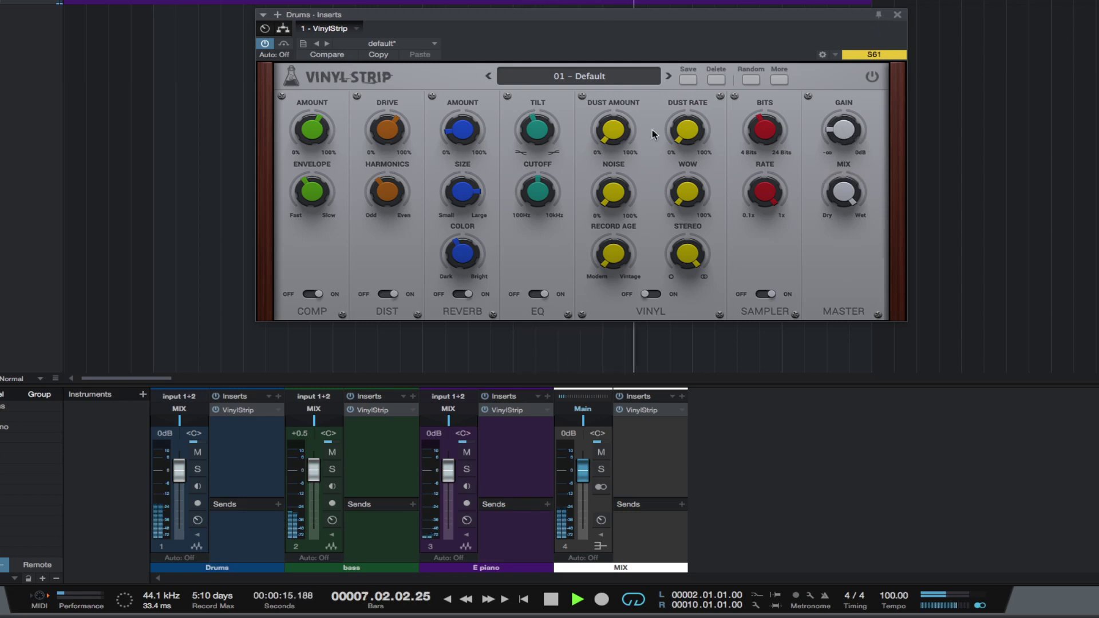
Turn on the compressor in the bass channel's VinylStrip and solo the bass
{"action": "left_click", "coordinate": [385, 411]}
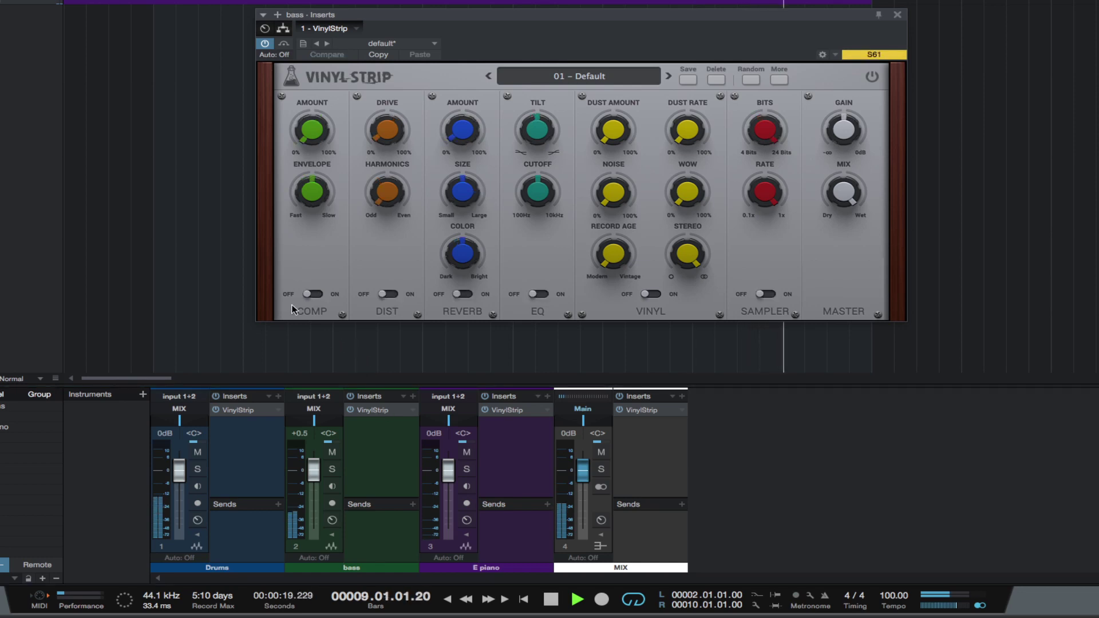
{"action": "left_click", "coordinate": [317, 295]}
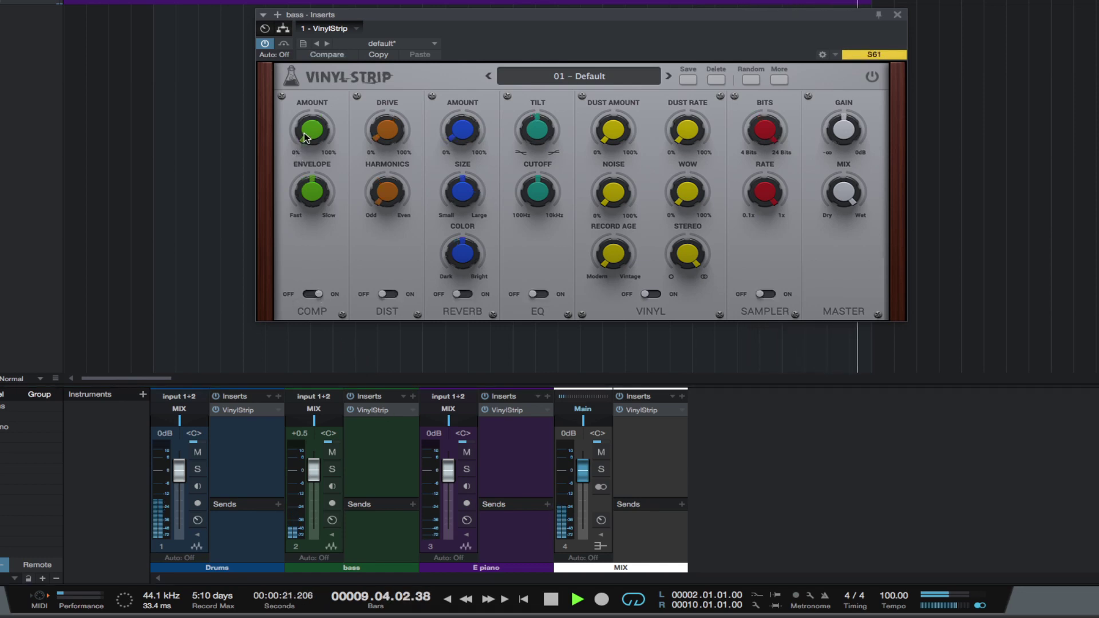
{"action": "left_click", "coordinate": [332, 469]}
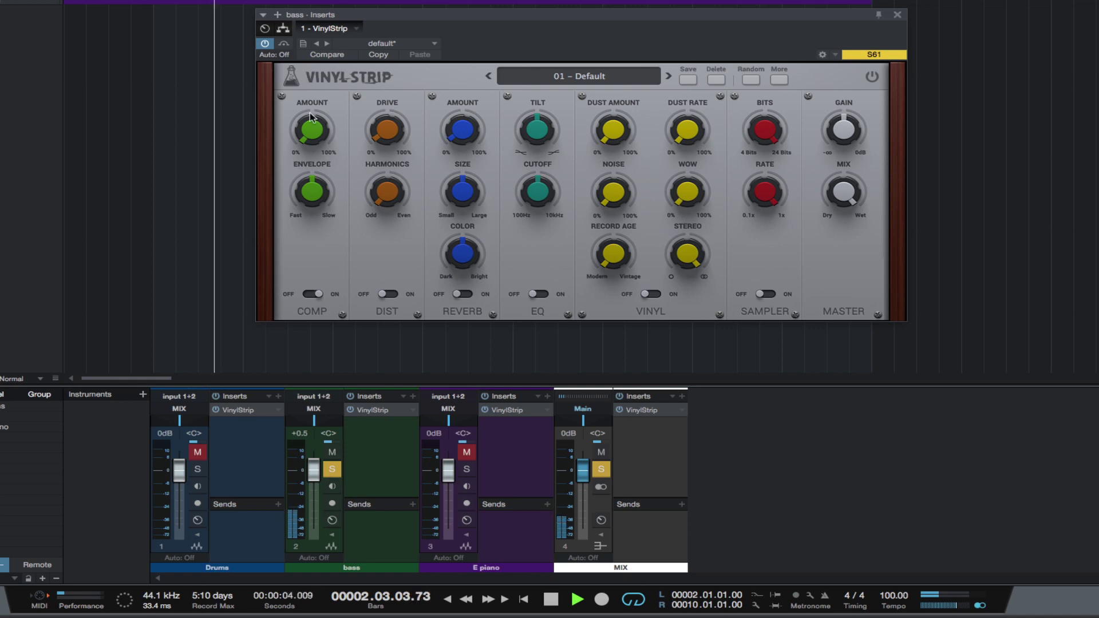
Raise the bass compressor amount to about a third and lower the master gain to roughly a quarter of its range
{"action": "mouse_move", "coordinate": [312, 107]}
{"action": "left_click_drag", "start_coordinate": [312, 107], "coordinate": [313, 86]}
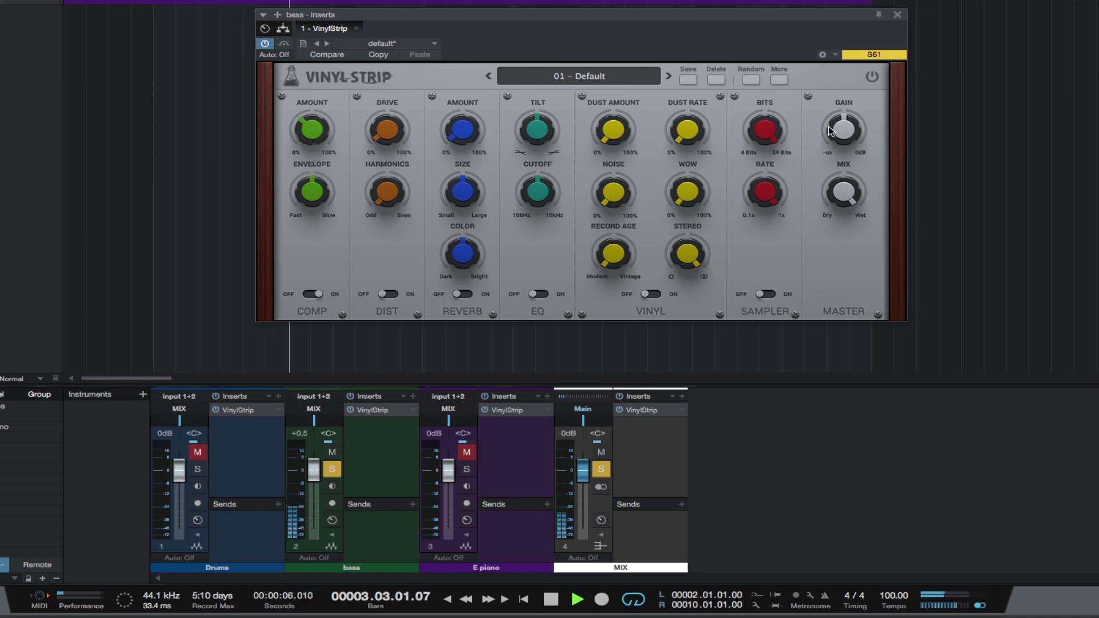
{"action": "mouse_move", "coordinate": [829, 149]}
{"action": "left_click_drag", "start_coordinate": [829, 149], "coordinate": [829, 161]}
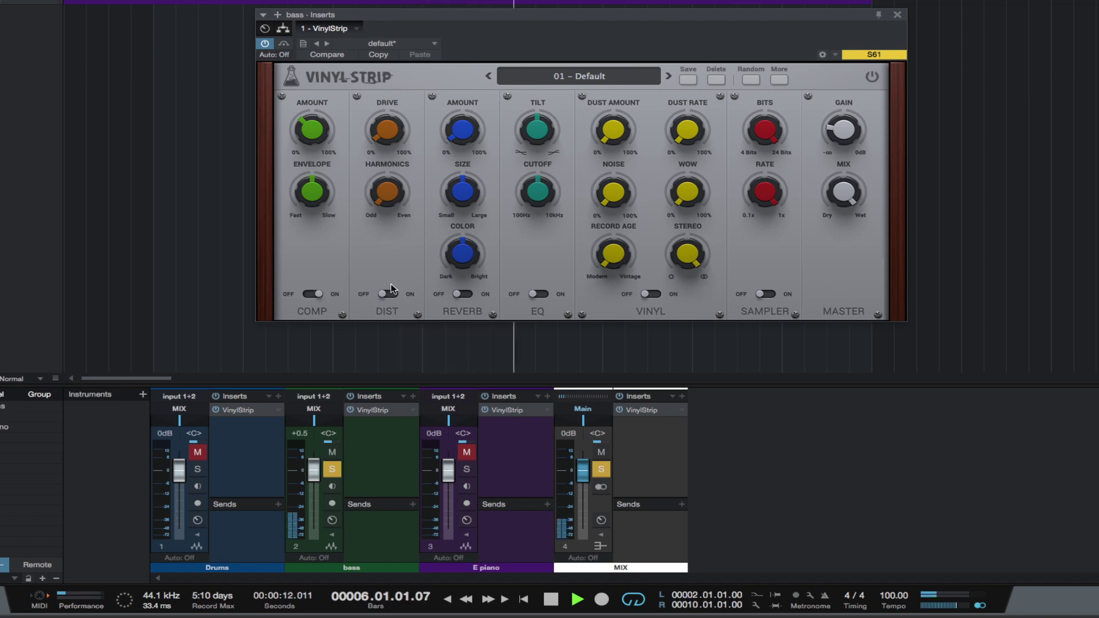
Turn on the bass EQ with the cutoff at about 405 Hz and the tilt slightly below center
{"action": "left_click", "coordinate": [541, 297]}
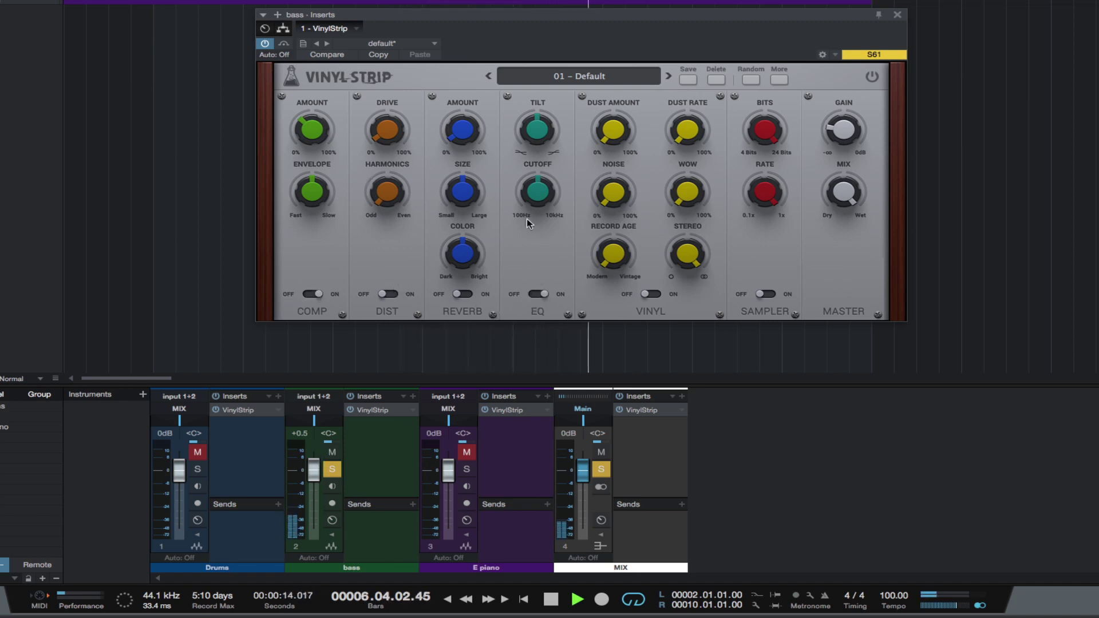
{"action": "left_click_drag", "start_coordinate": [530, 132], "coordinate": [529, 136]}
{"action": "left_click_drag", "start_coordinate": [537, 195], "coordinate": [535, 221]}
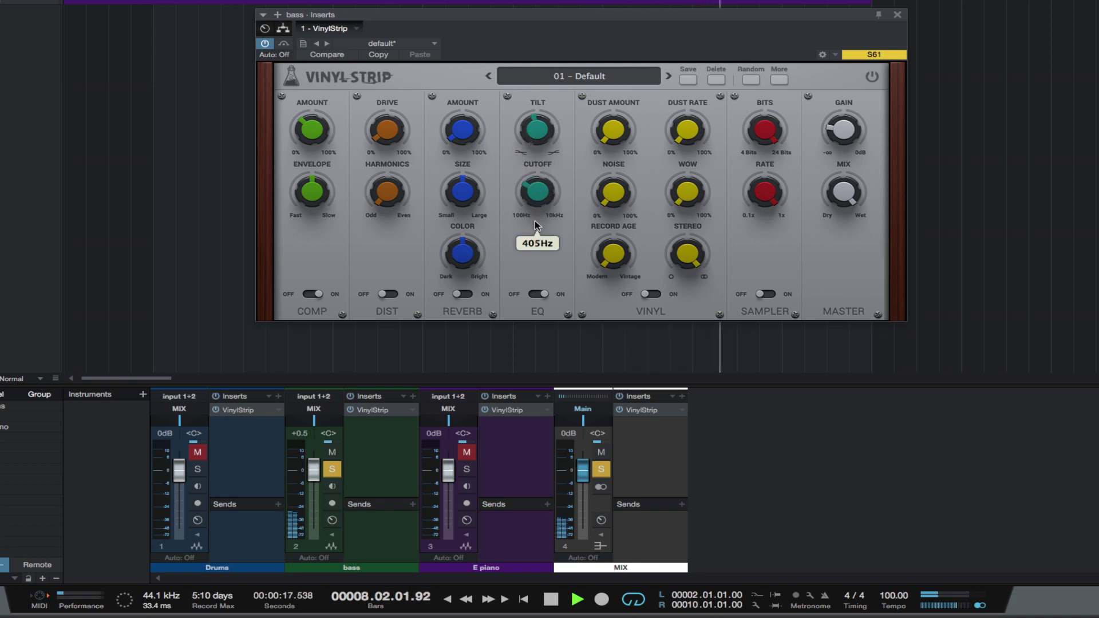
{"action": "left_click", "coordinate": [522, 129]}
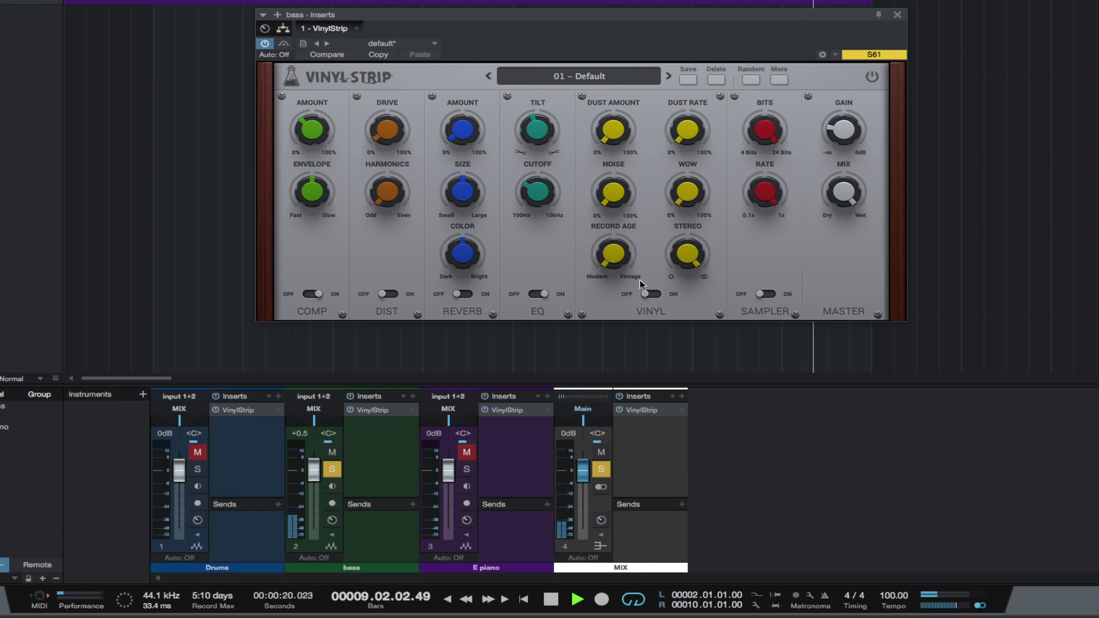
Turn on the bass's Sampler section with bits lowered to just under half, and compare the processing against bypass
{"action": "left_click", "coordinate": [767, 295]}
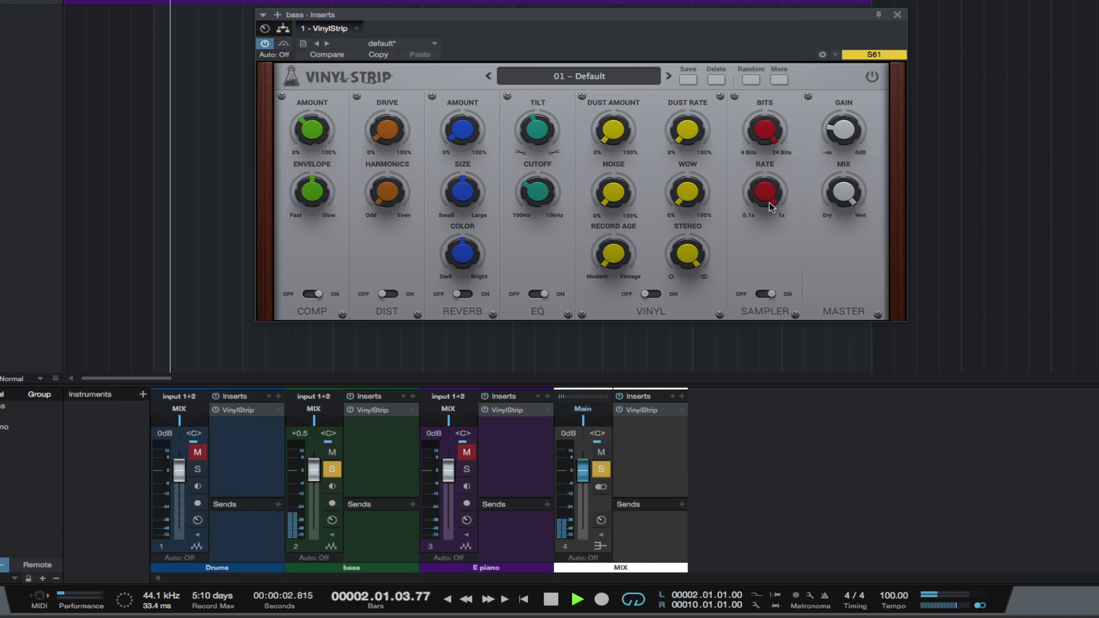
{"action": "left_click_drag", "start_coordinate": [765, 130], "coordinate": [769, 237]}
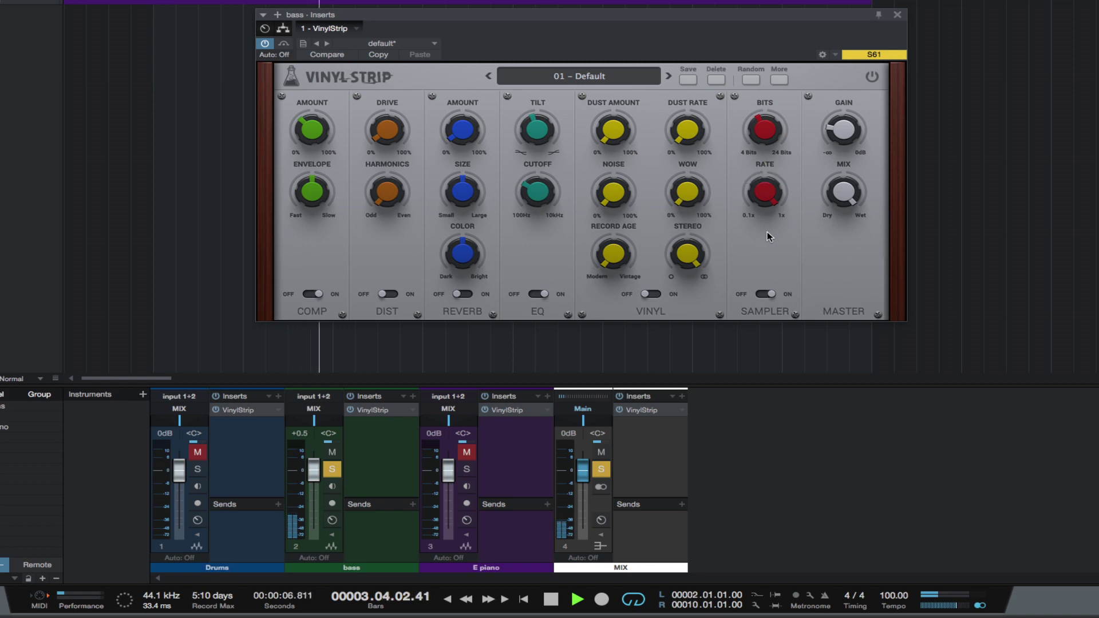
{"action": "left_click", "coordinate": [284, 44]}
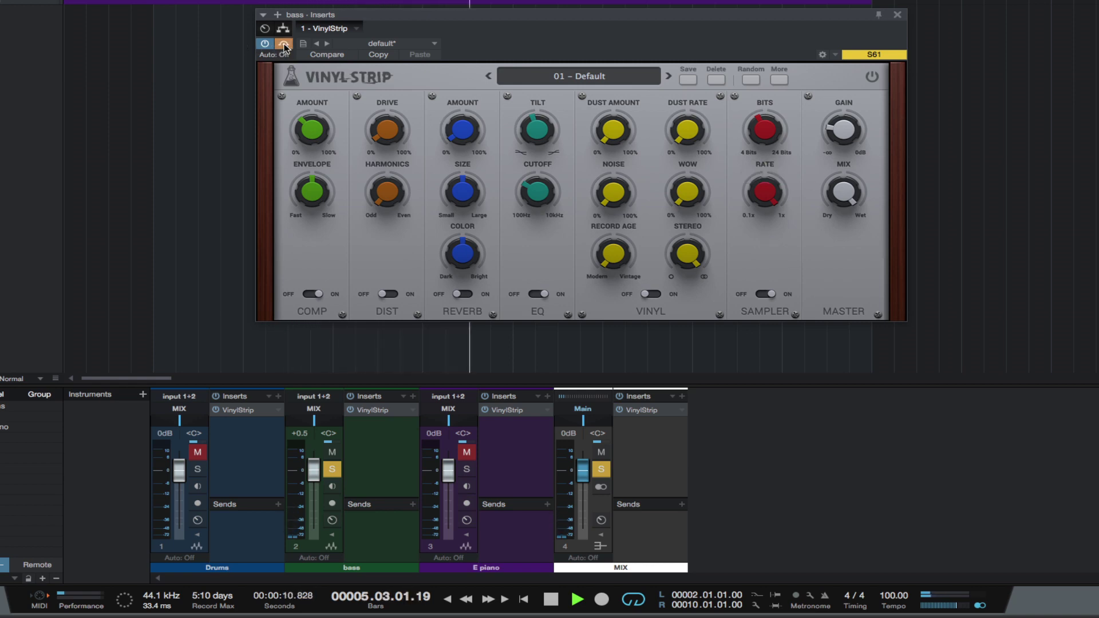
{"action": "left_click", "coordinate": [284, 44]}
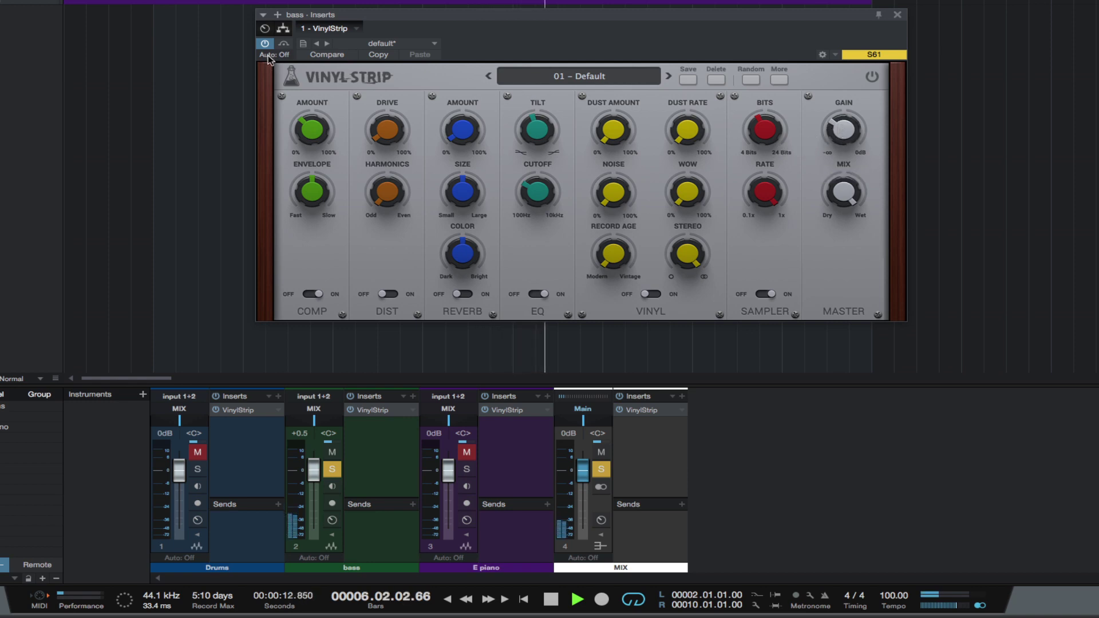
{"action": "left_click", "coordinate": [284, 45]}
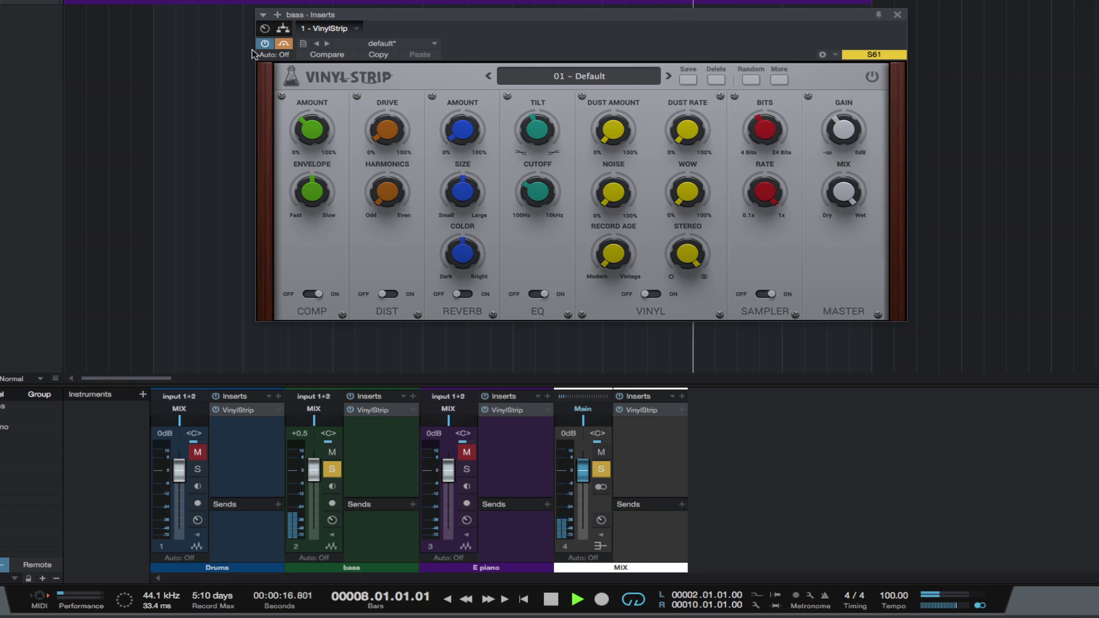
{"action": "left_click", "coordinate": [283, 46]}
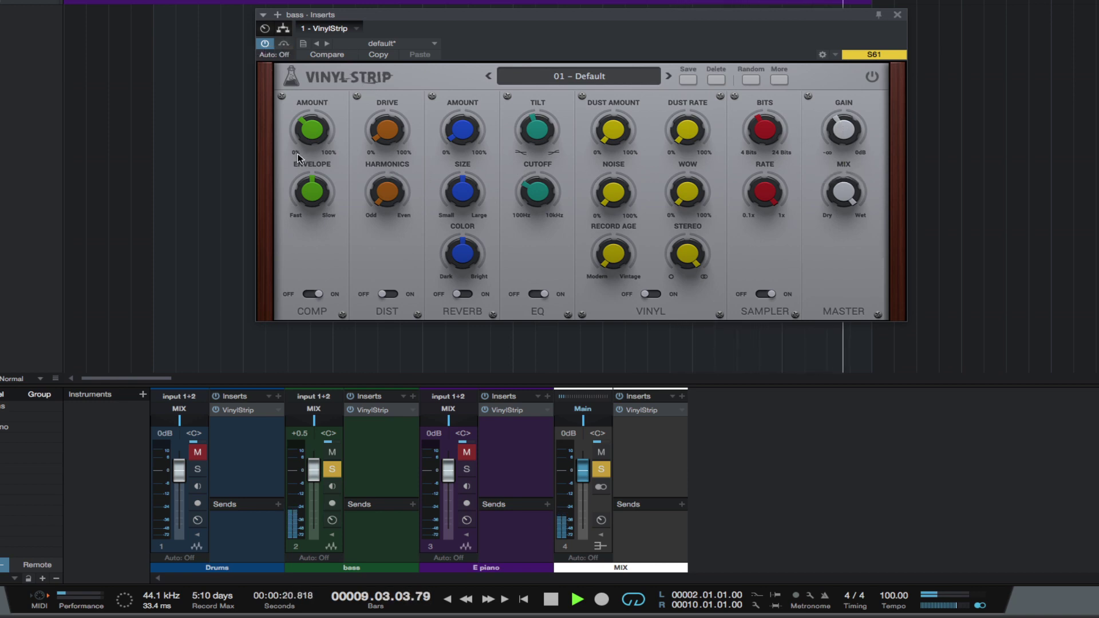
Turn on the bass distortion with drive and harmonics at about a fifth, and trim the master gain to compensate
{"action": "left_click", "coordinate": [382, 294]}
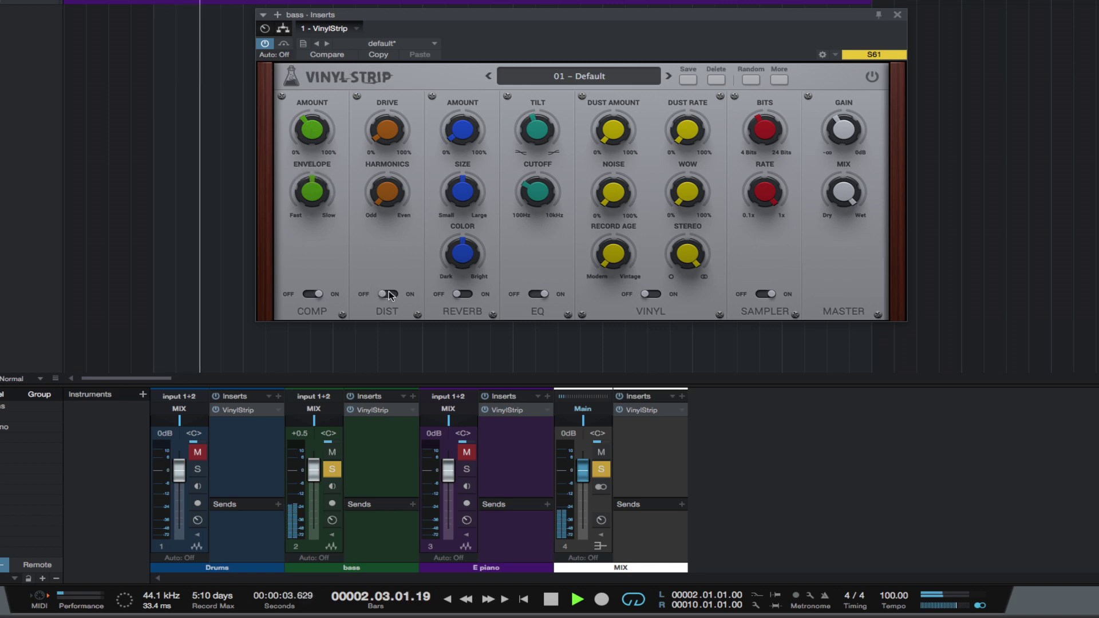
{"action": "left_click_drag", "start_coordinate": [387, 193], "coordinate": [375, 100]}
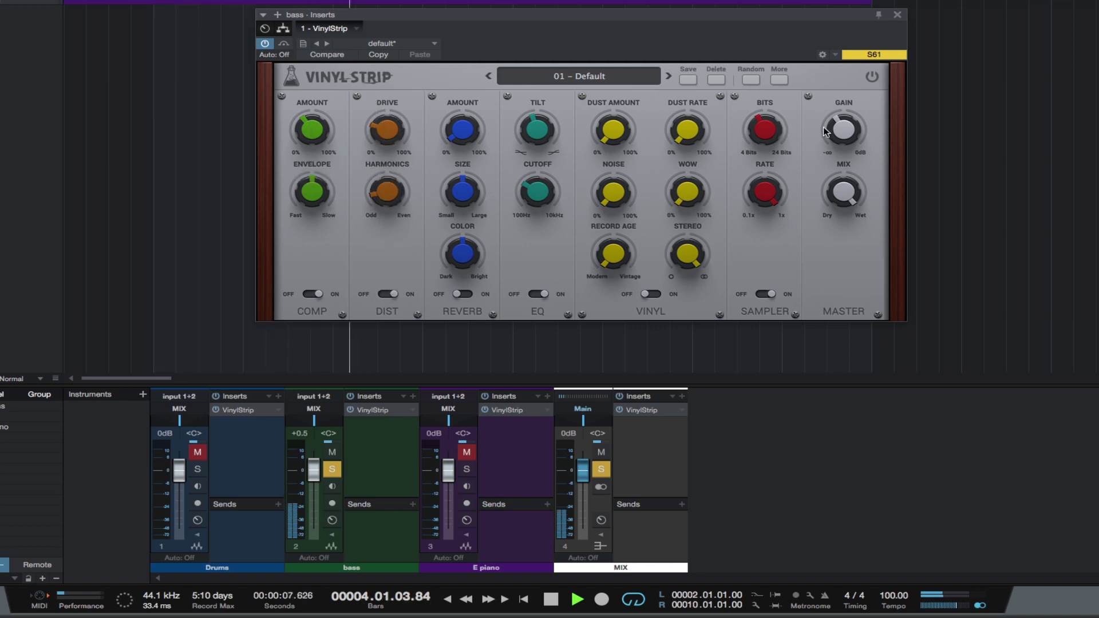
{"action": "left_click_drag", "start_coordinate": [844, 129], "coordinate": [846, 138]}
Unsolo the bass channel and compare its VinylStrip processing against bypass in the full mix
{"action": "left_click", "coordinate": [332, 470]}
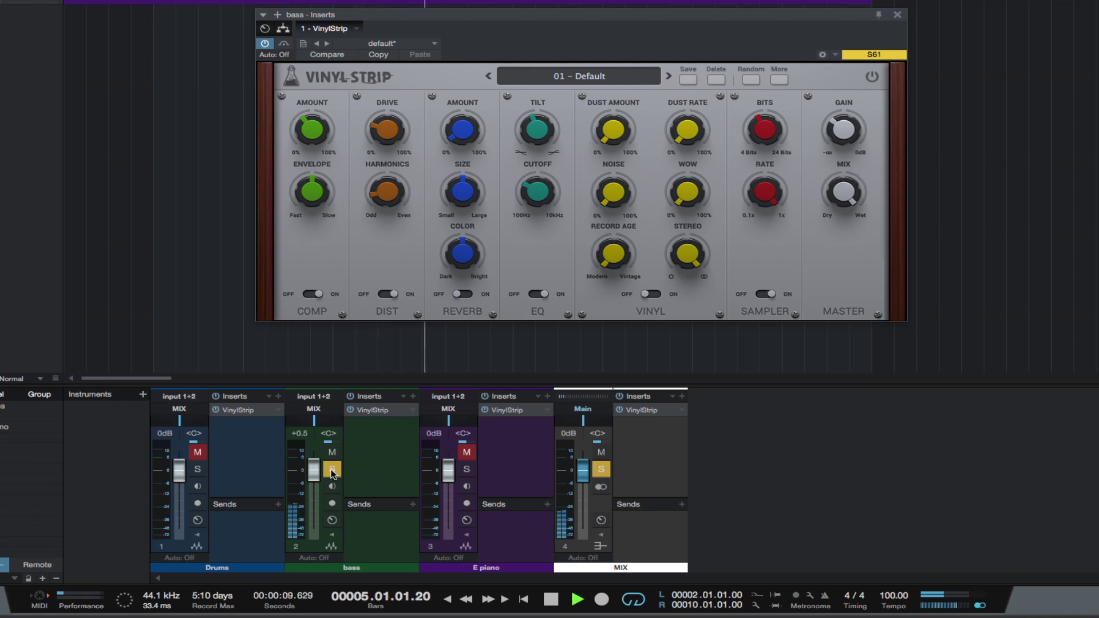
{"action": "left_click", "coordinate": [283, 45]}
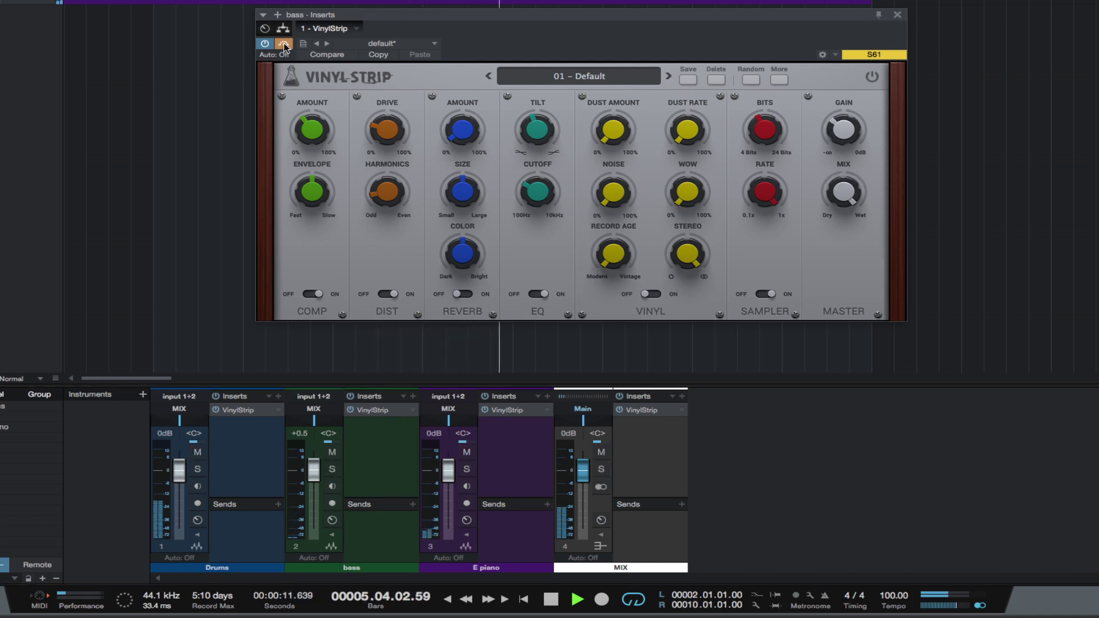
{"action": "left_click", "coordinate": [285, 45]}
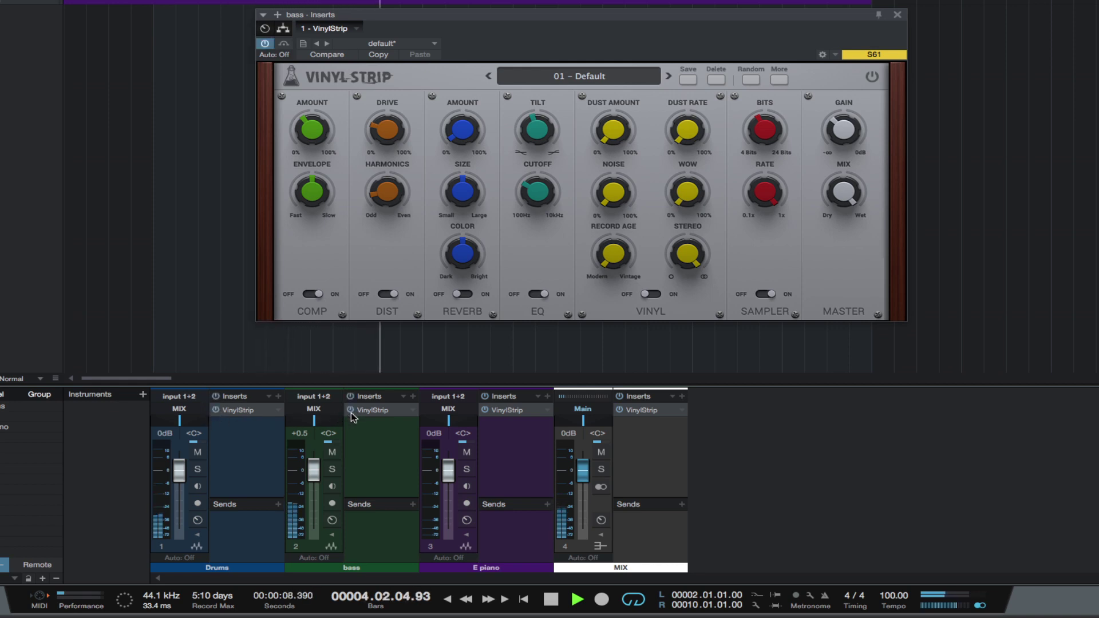
Solo the E piano channel, open its VinylStrip, and restart playback to audition the unprocessed sound
{"action": "left_click", "coordinate": [467, 470]}
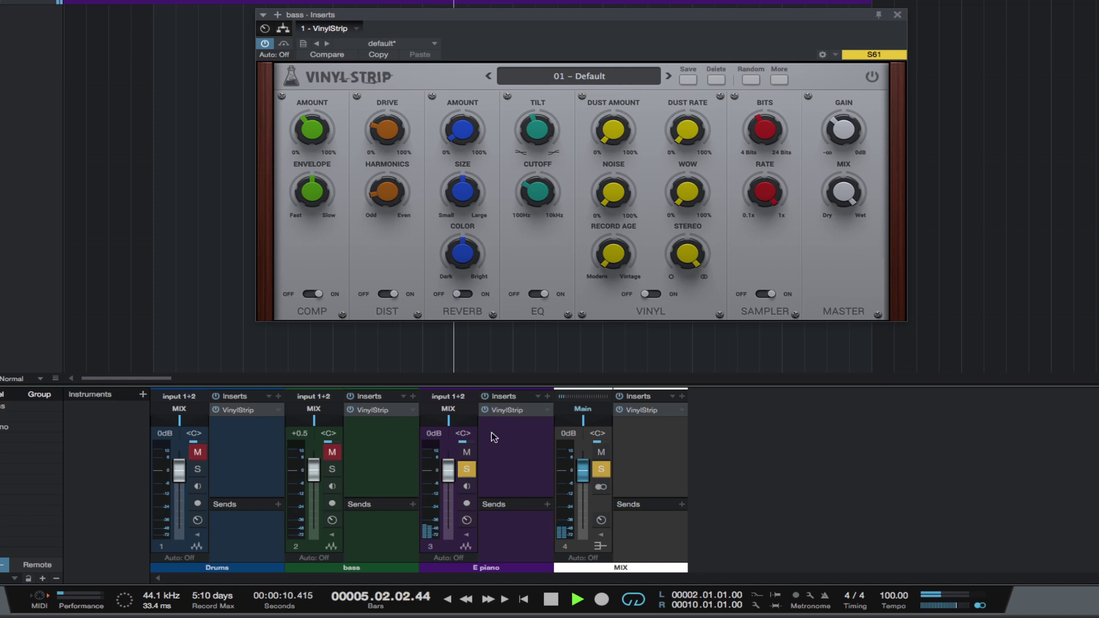
{"action": "left_click", "coordinate": [512, 412]}
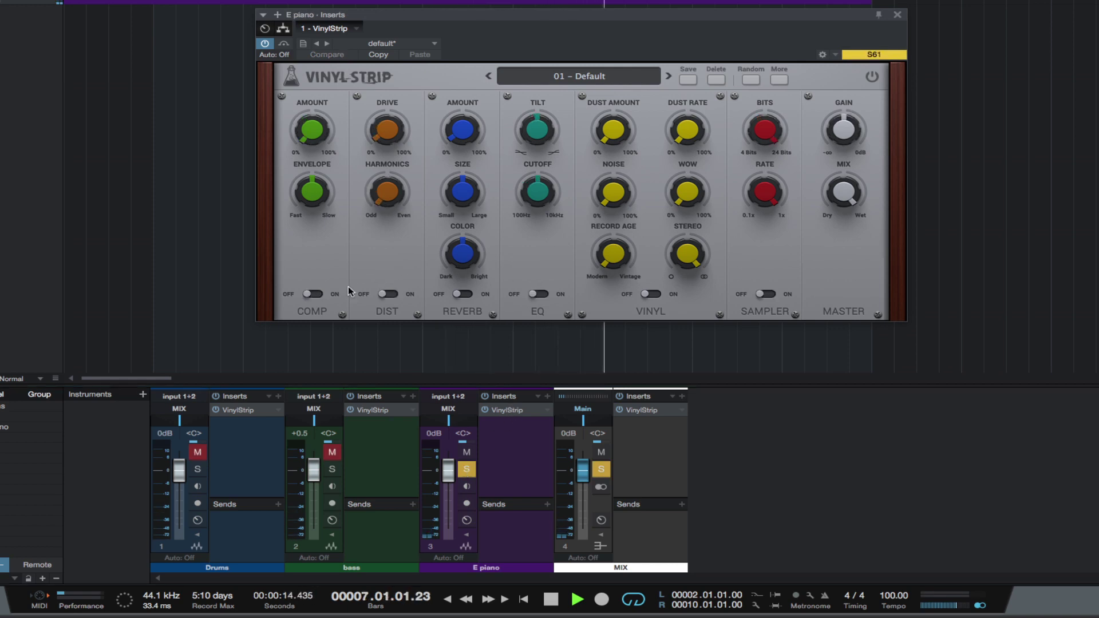
{"action": "key", "text": "Home"}
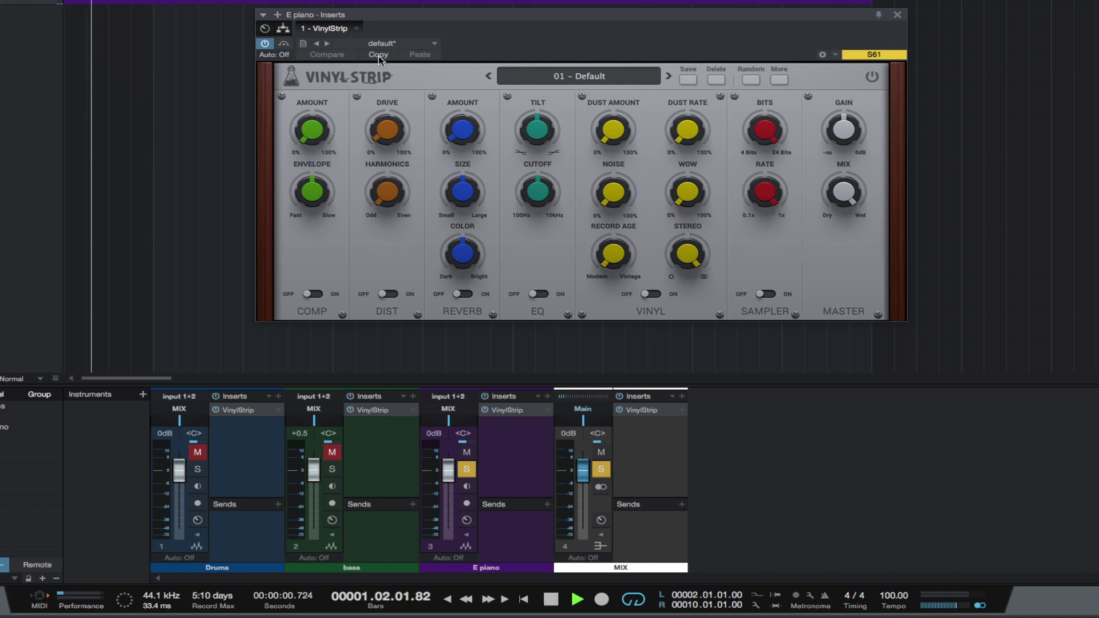
{"action": "key", "text": "space"}
{"action": "key", "text": "space"}
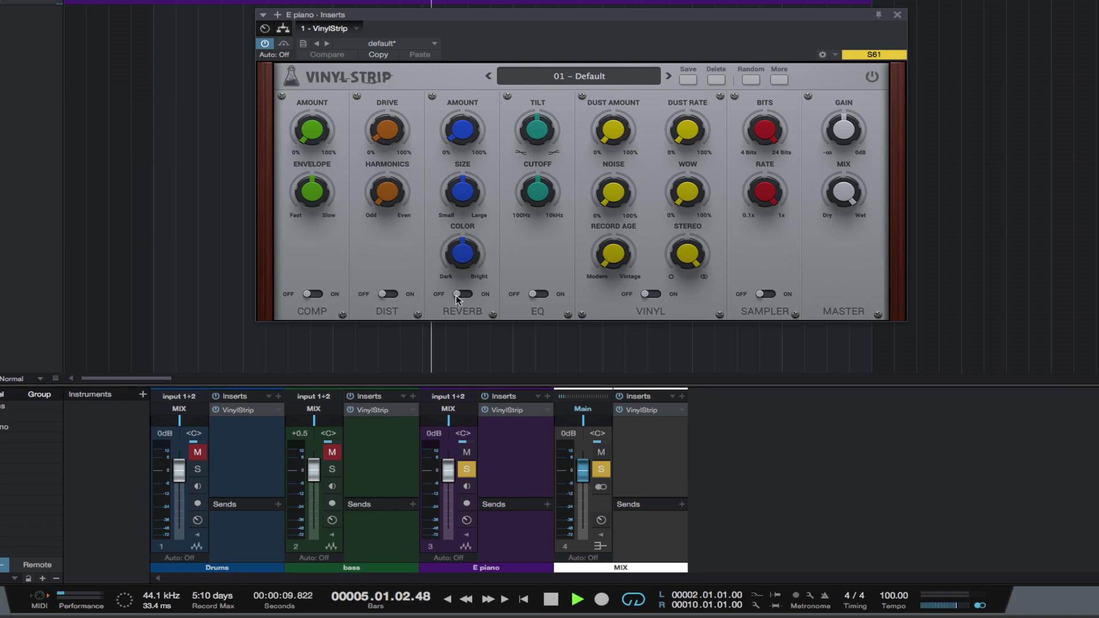
Turn on the E piano reverb with the amount at about 56%, a large size and a brighter-than-center color
{"action": "left_click", "coordinate": [461, 293]}
{"action": "left_click_drag", "start_coordinate": [459, 130], "coordinate": [459, 104]}
{"action": "key", "text": "space"}
{"action": "key", "text": "space"}
{"action": "left_click_drag", "start_coordinate": [469, 197], "coordinate": [469, 178]}
{"action": "left_click_drag", "start_coordinate": [463, 253], "coordinate": [458, 228]}
{"action": "left_click", "coordinate": [452, 136]}
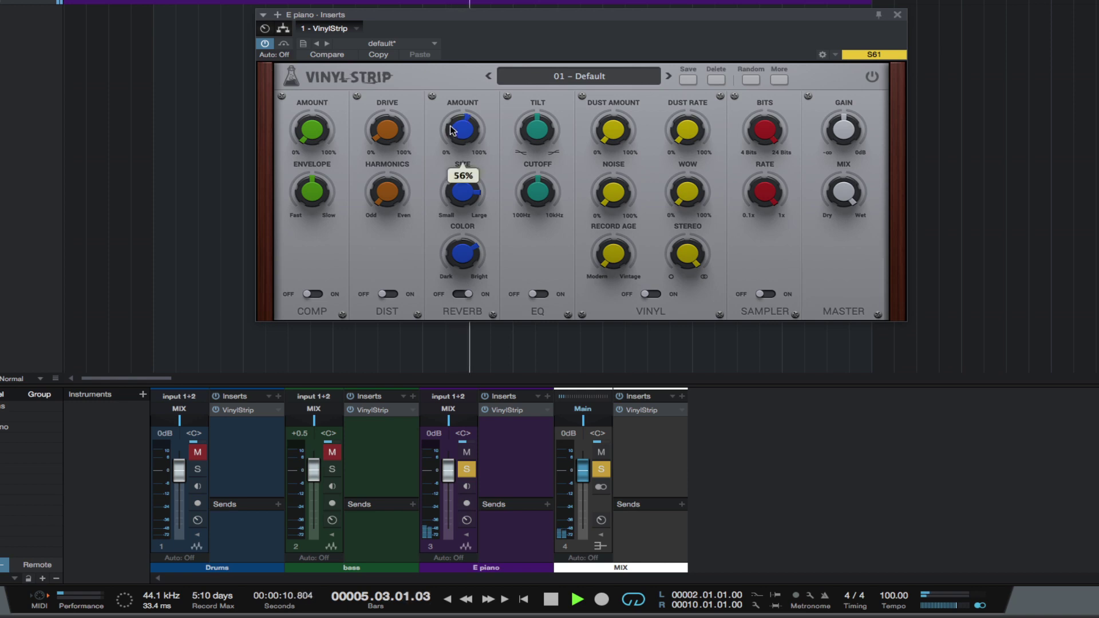
{"action": "key", "text": "space"}
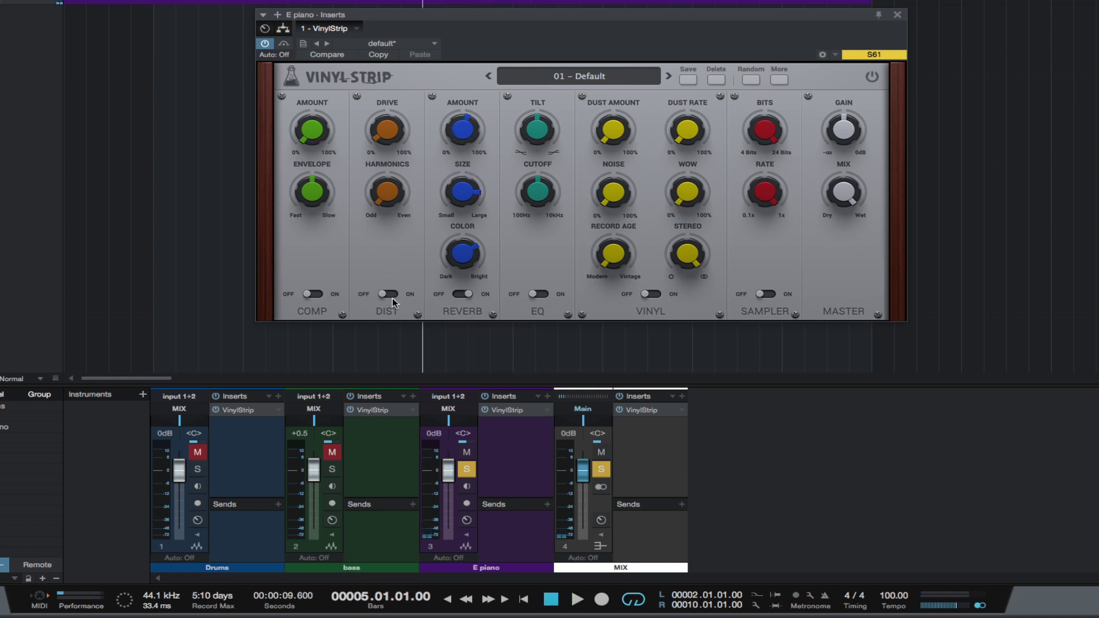
Turn on the E piano distortion with harmonics at about 60% and drive at about 28%
{"action": "key", "text": "space"}
{"action": "left_click_drag", "start_coordinate": [382, 132], "coordinate": [374, 68]}
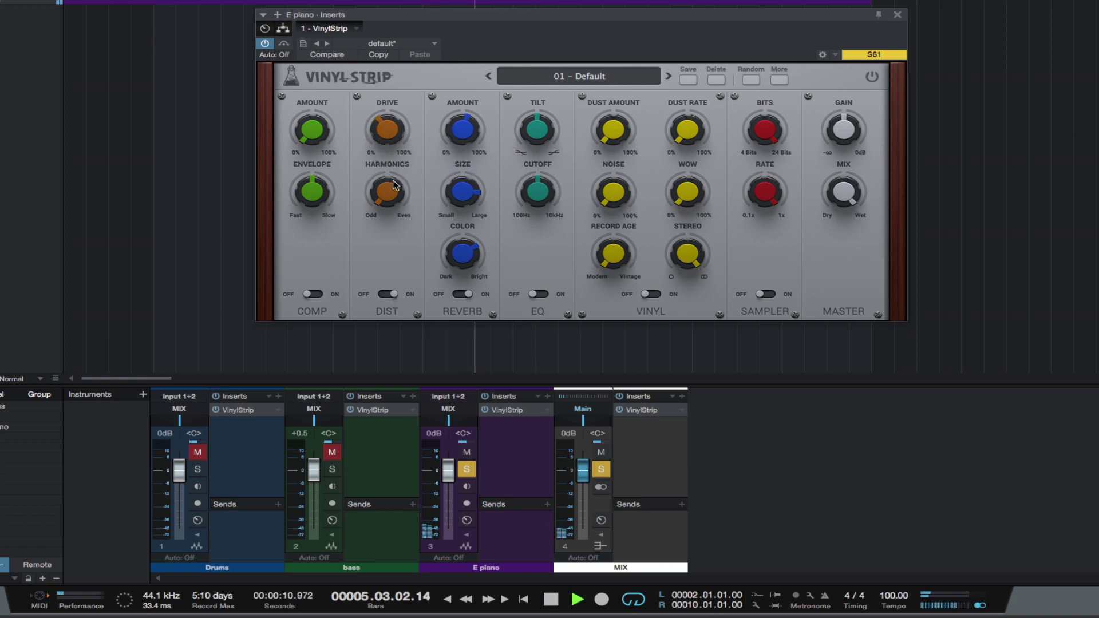
{"action": "left_click_drag", "start_coordinate": [387, 192], "coordinate": [369, 6]}
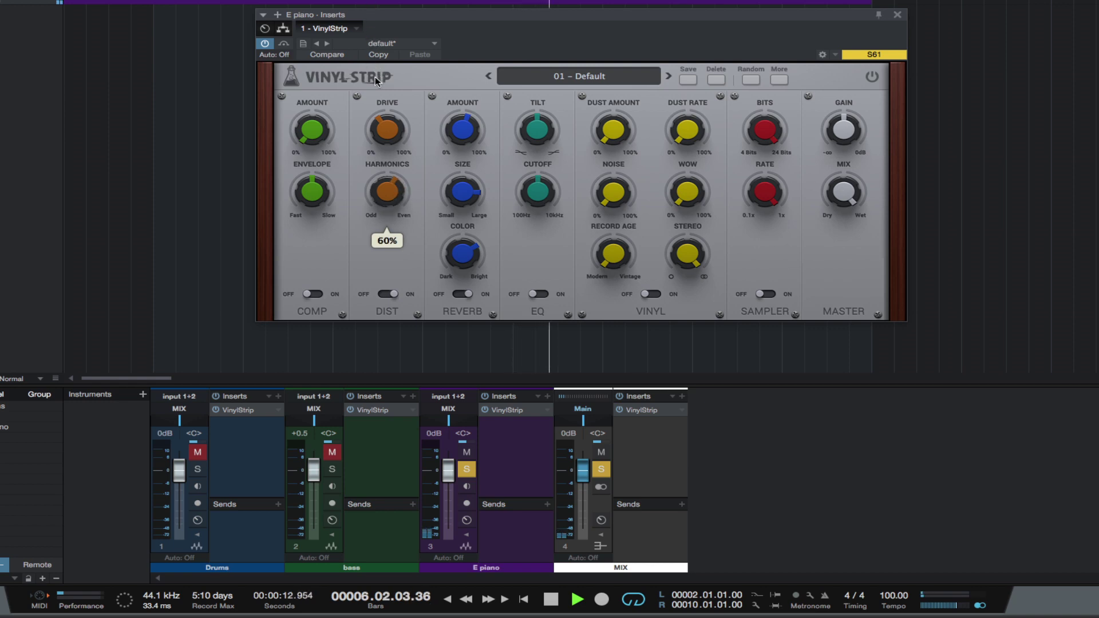
{"action": "key", "text": "space"}
{"action": "key", "text": "space"}
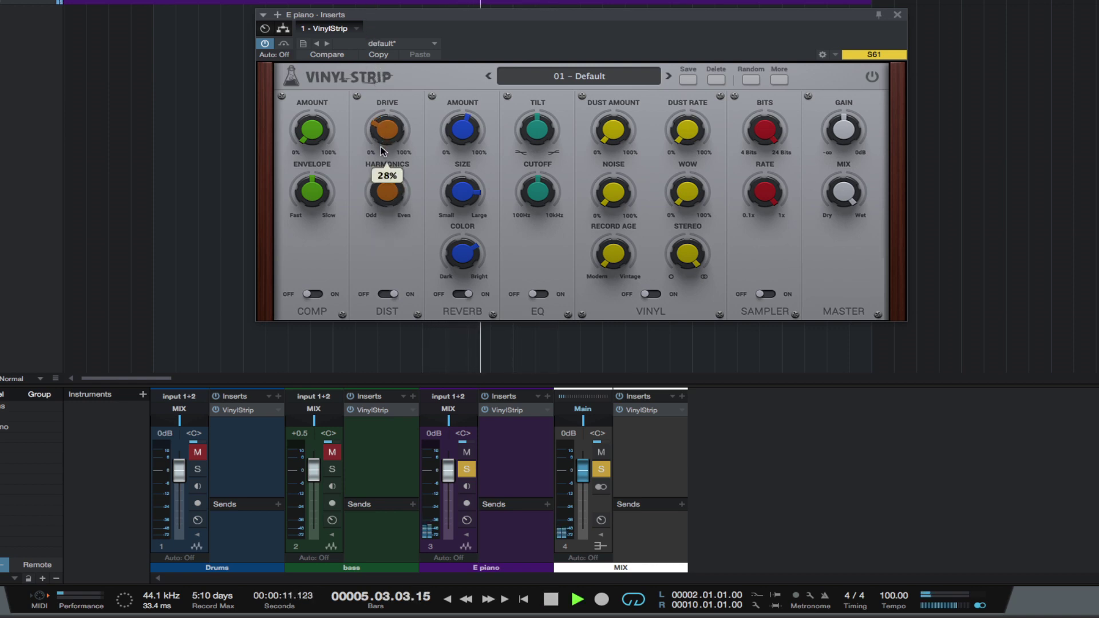
Turn on the E piano compressor with the amount at about 21%, and lower the master gain to about -8.9 dB
{"action": "left_click", "coordinate": [316, 294]}
{"action": "key", "text": "space"}
{"action": "key", "text": "space"}
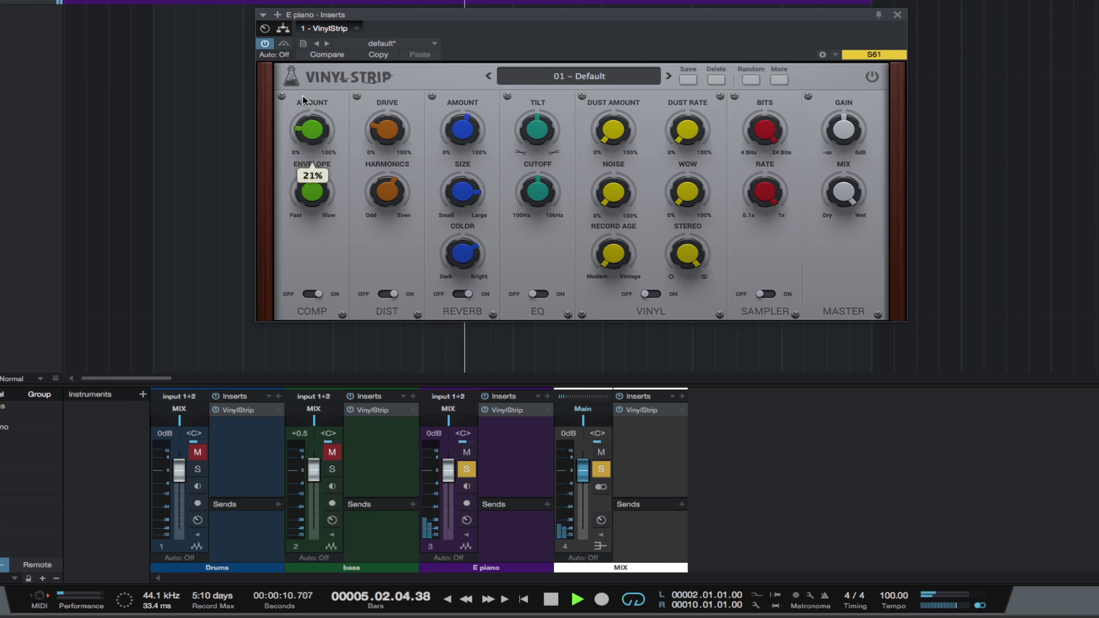
{"action": "left_click_drag", "start_coordinate": [843, 131], "coordinate": [840, 152]}
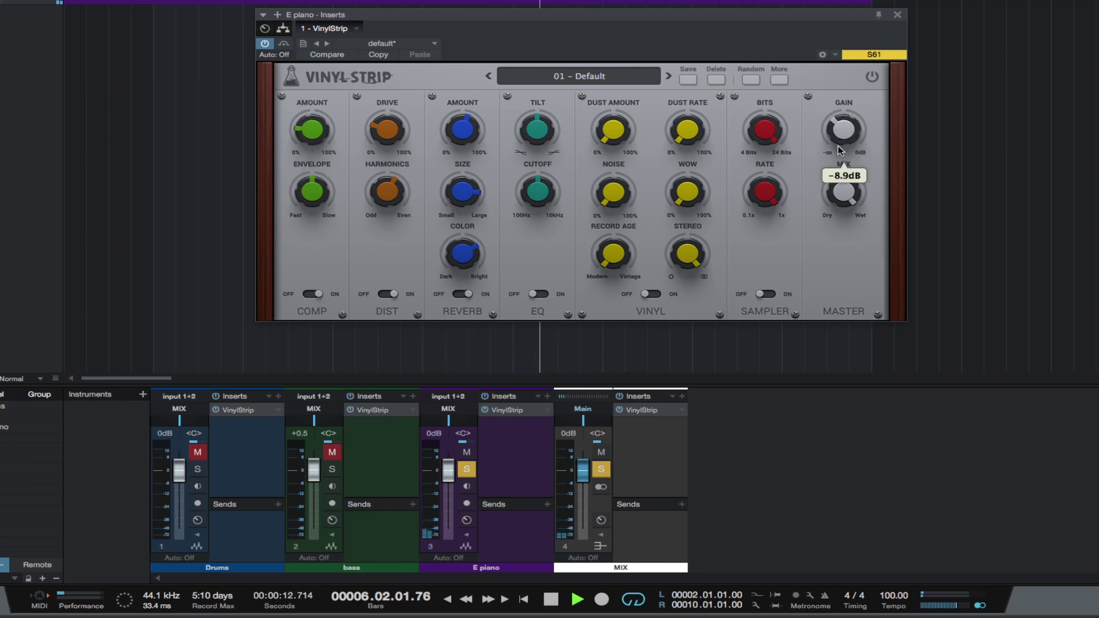
{"action": "key", "text": "space"}
{"action": "key", "text": "space"}
Turn on the E piano's Sampler section with bits at about 17, and replay the passage to hear it
{"action": "left_click", "coordinate": [766, 295]}
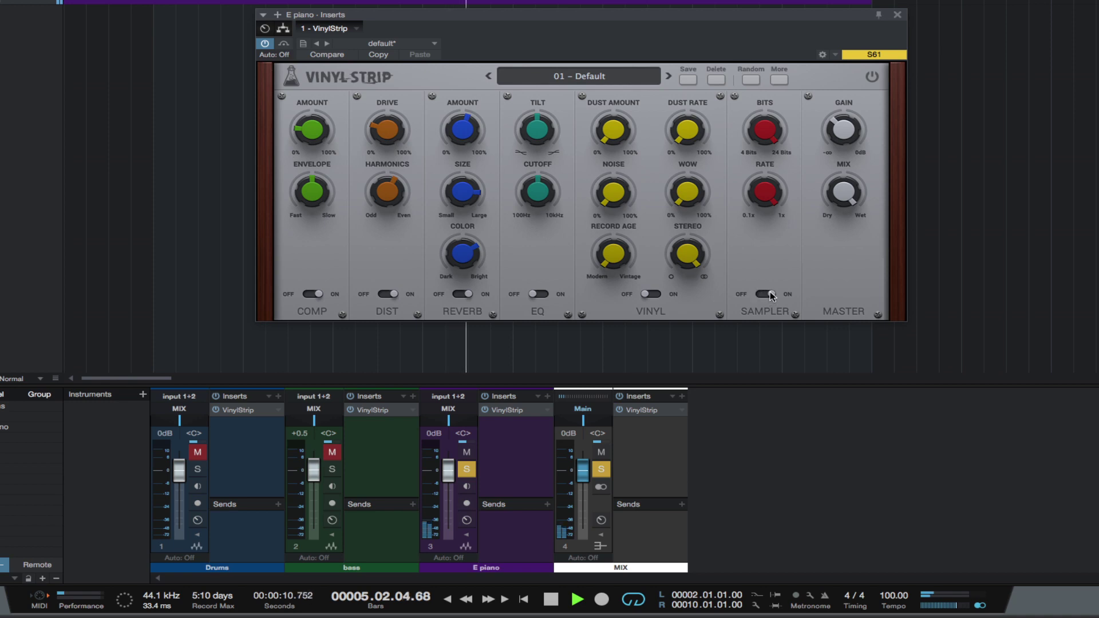
{"action": "left_click_drag", "start_coordinate": [765, 166], "coordinate": [766, 185]}
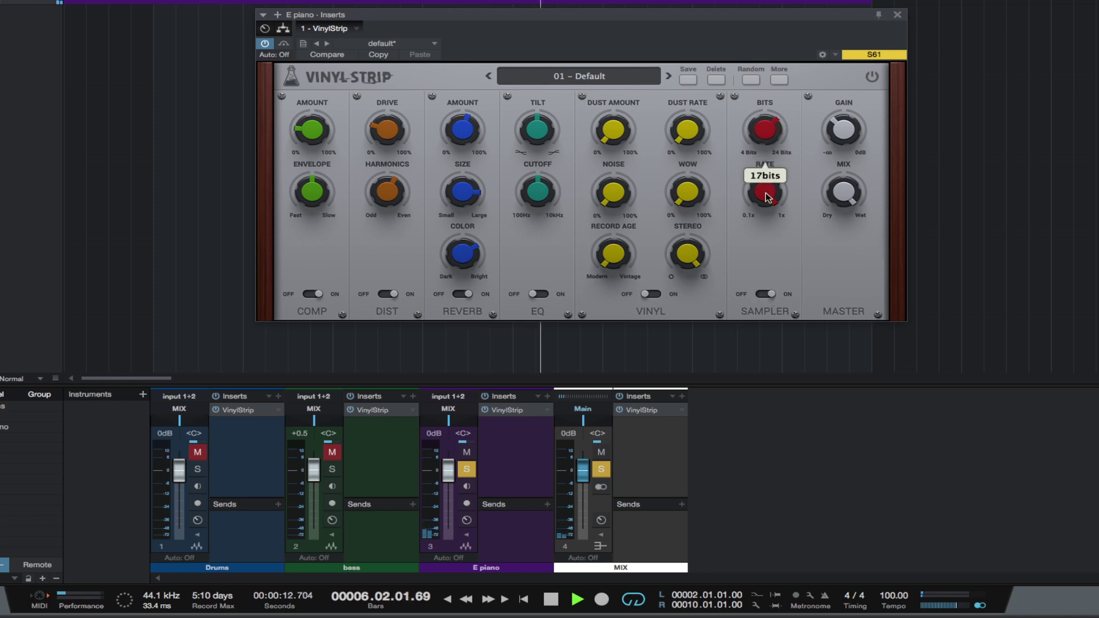
{"action": "key", "text": "space"}
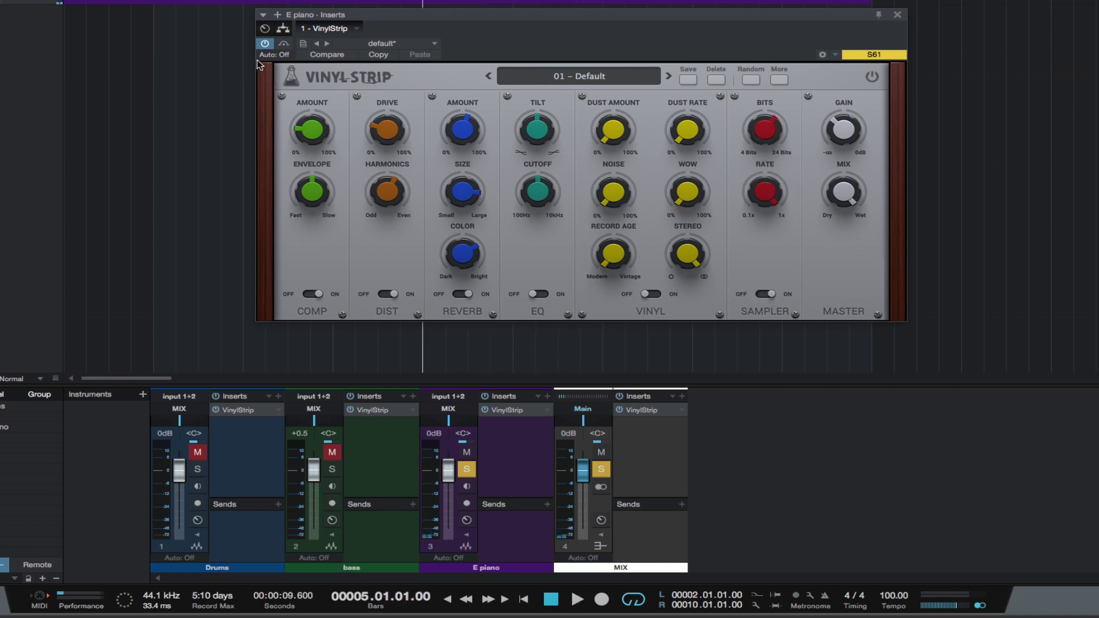
{"action": "key", "text": "space"}
{"action": "key", "text": "space"}
{"action": "key", "text": "space"}
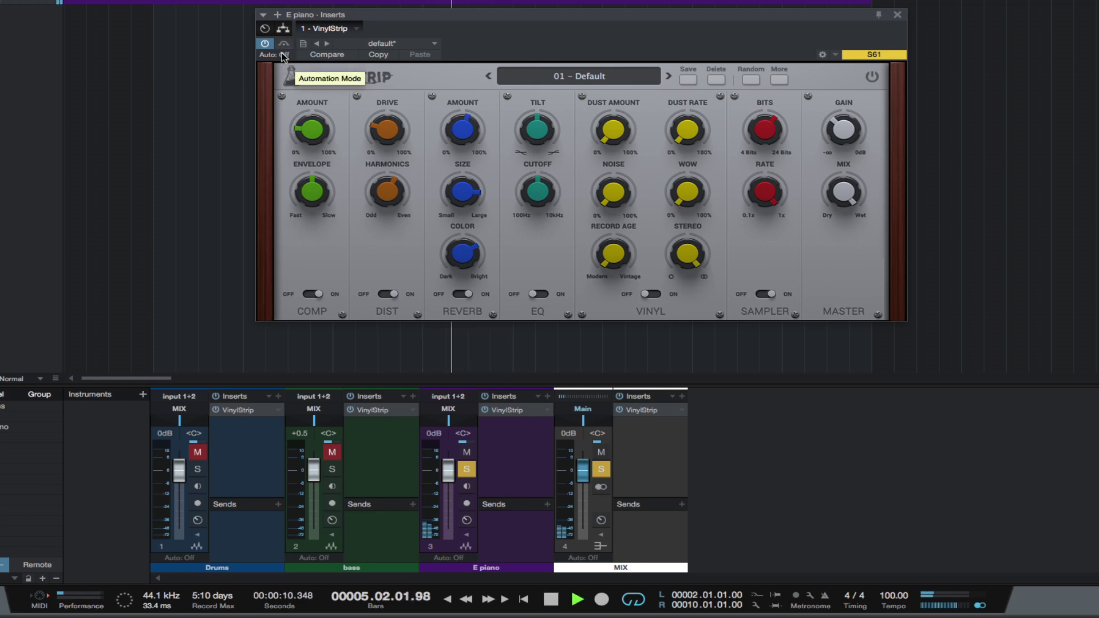
Turn on the E piano's Vinyl section, with wow at maximum and record age about three quarters of the way to Vintage
{"action": "left_click", "coordinate": [655, 295]}
{"action": "left_click_drag", "start_coordinate": [686, 194], "coordinate": [681, 135]}
{"action": "key", "text": "space"}
{"action": "key", "text": "space"}
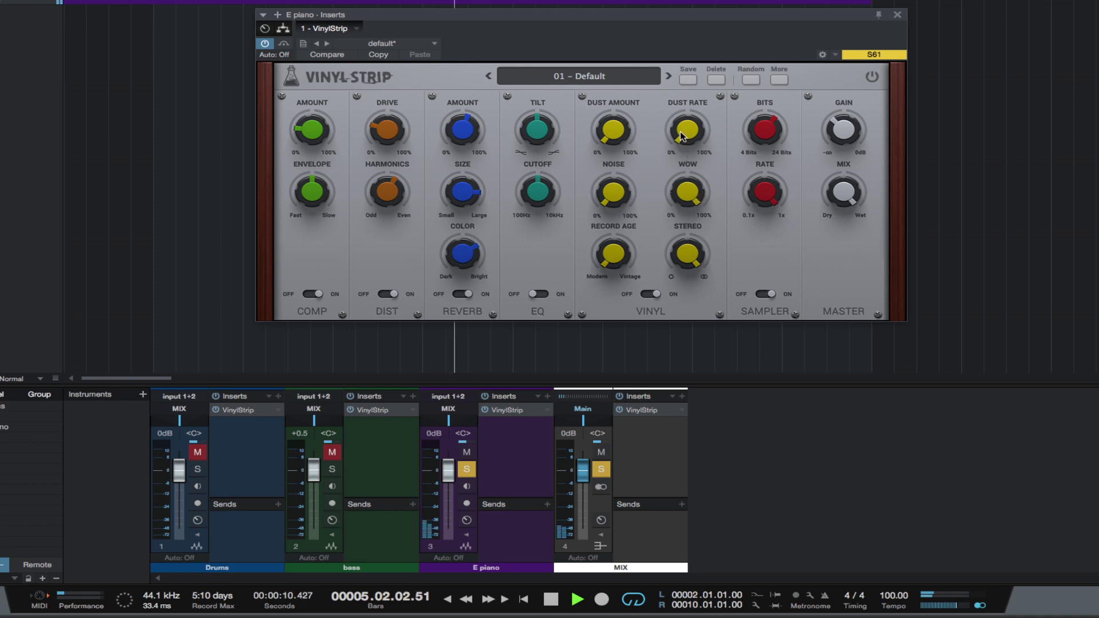
{"action": "left_click_drag", "start_coordinate": [612, 196], "coordinate": [614, 149]}
{"action": "key", "text": "space"}
{"action": "key", "text": "space"}
Narrow the E piano's vinyl stereo width to about 80%, and try a dust amount of about 3%
{"action": "left_click_drag", "start_coordinate": [686, 253], "coordinate": [682, 283]}
{"action": "key", "text": "space"}
{"action": "key", "text": "space"}
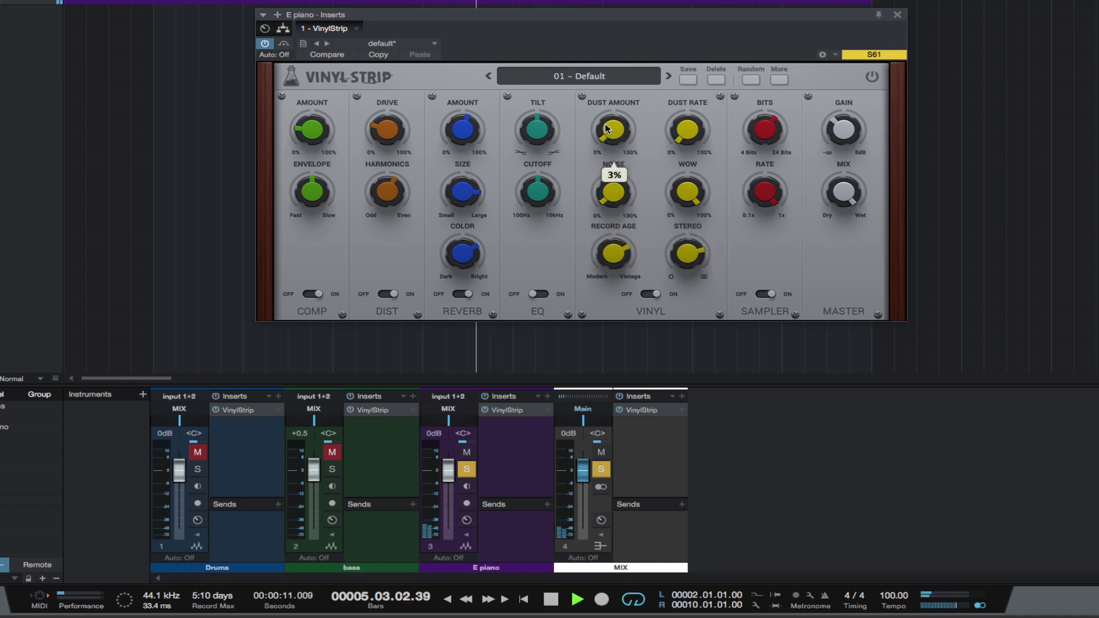
{"action": "mouse_move", "coordinate": [677, 133]}
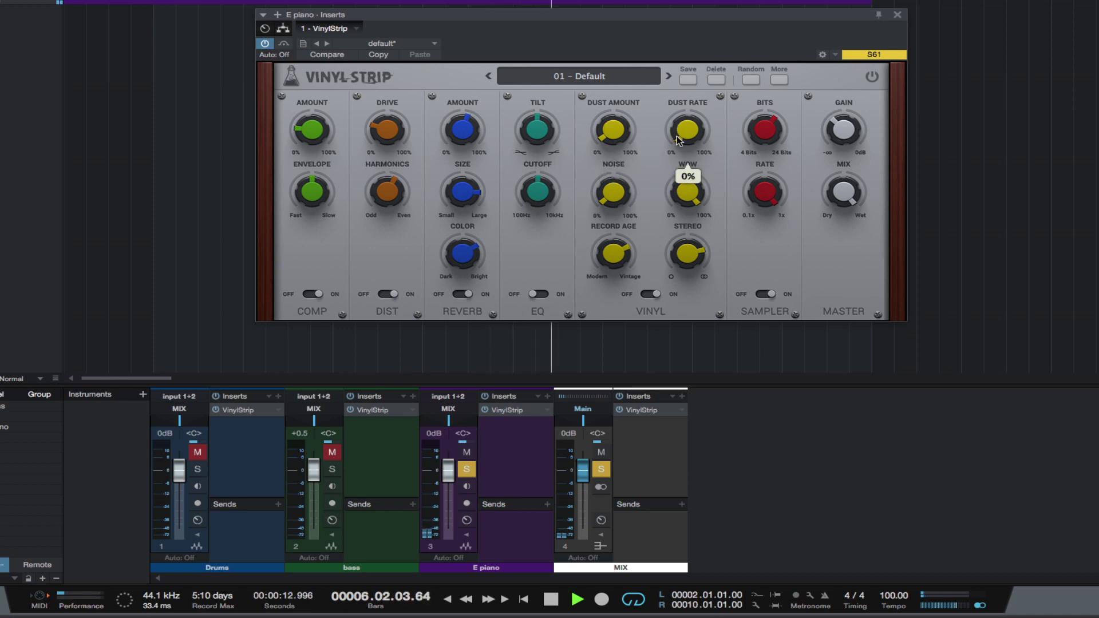
{"action": "key", "text": "space"}
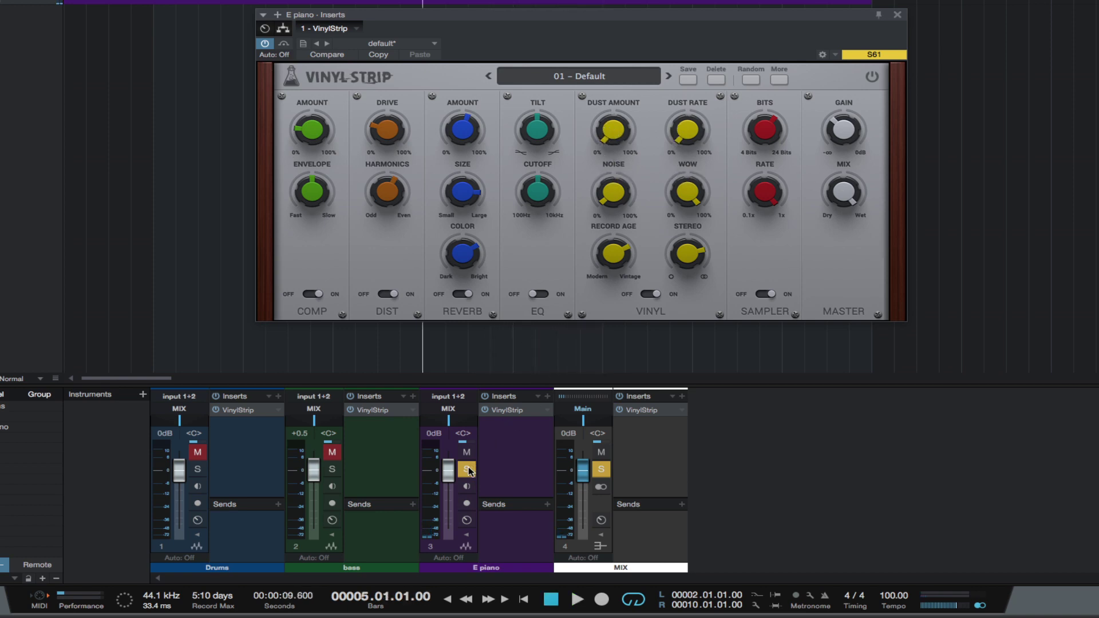
Play the full mix and turn on the mix bus VinylStrip's Vinyl section, with dust amount at about 37%
{"action": "key", "text": "space"}
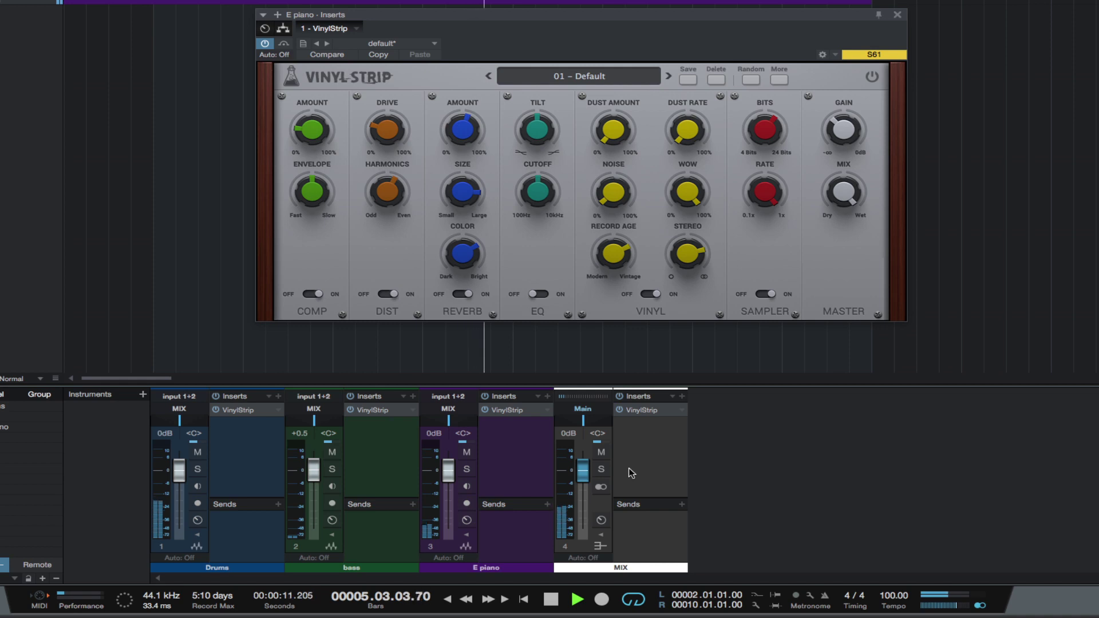
{"action": "left_click", "coordinate": [644, 411]}
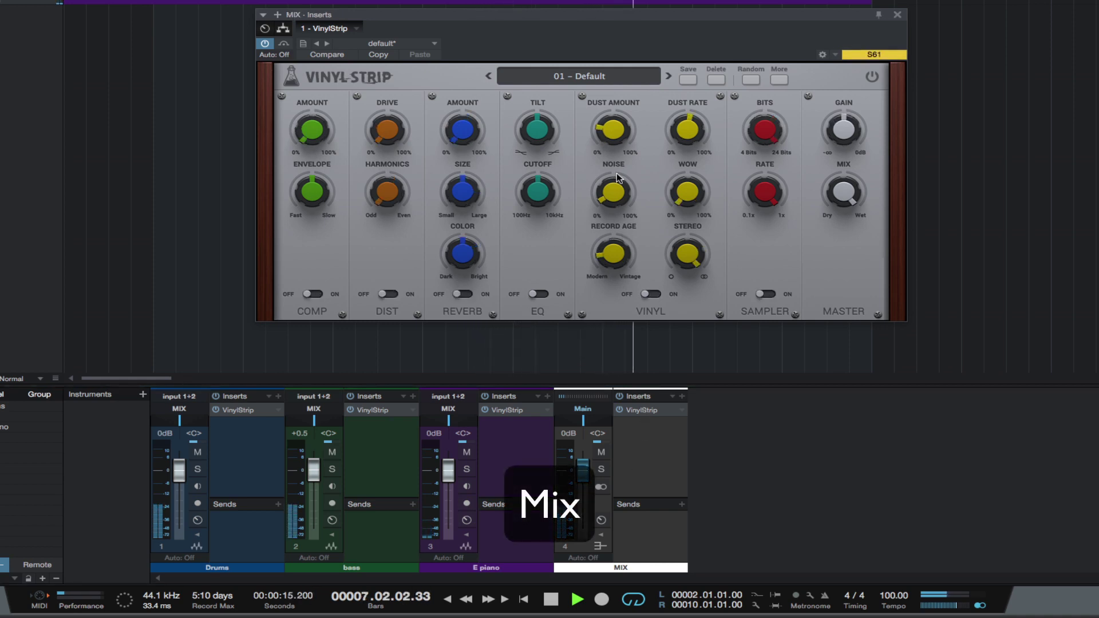
{"action": "left_click", "coordinate": [661, 297]}
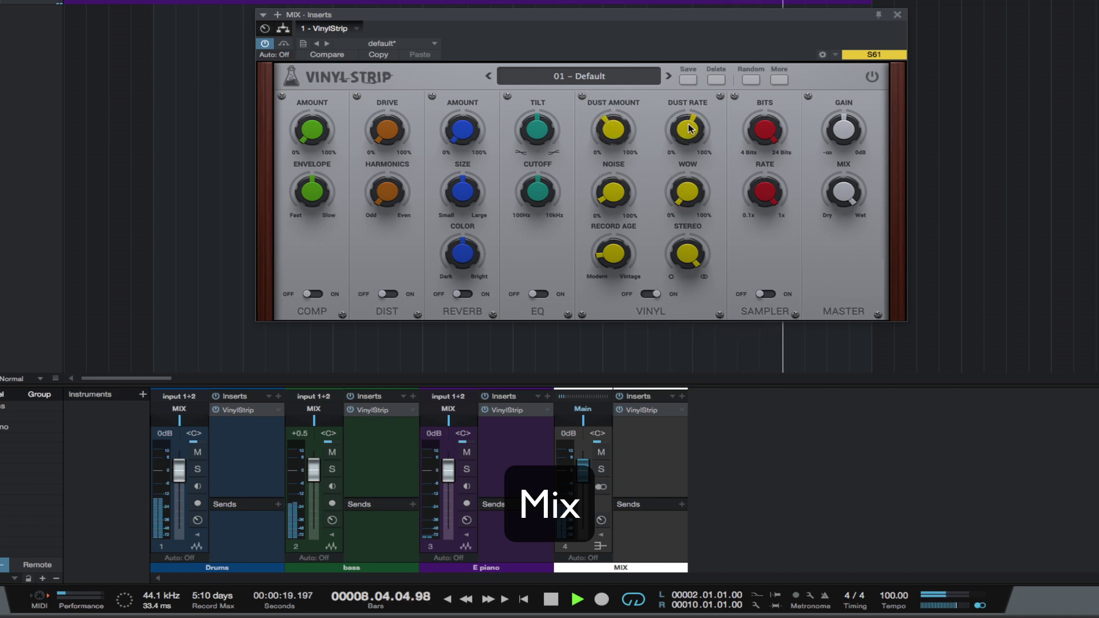
Try a mix bus record age about two thirds of the way to Vintage while the mix plays
{"action": "mouse_move", "coordinate": [617, 122]}
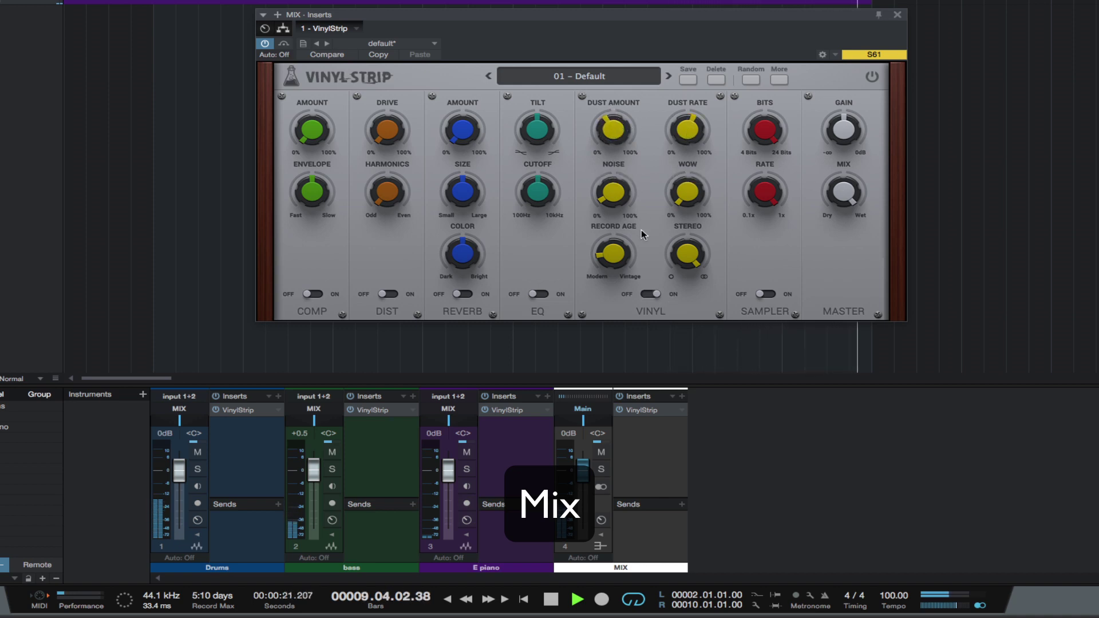
{"action": "mouse_move", "coordinate": [610, 184]}
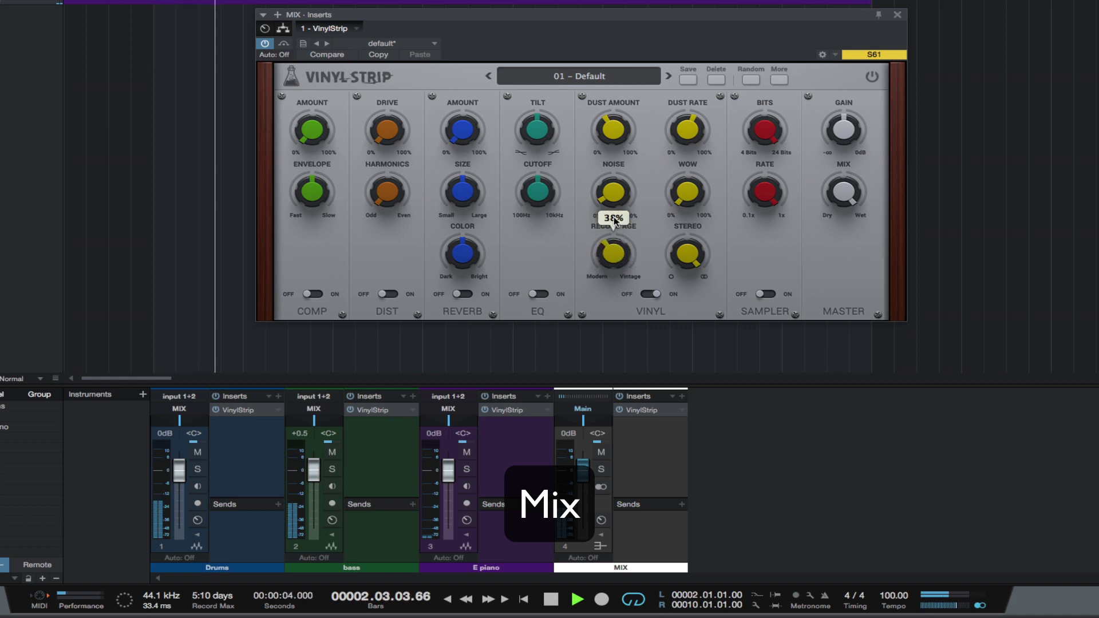
{"action": "left_click_drag", "start_coordinate": [610, 183], "coordinate": [610, 179]}
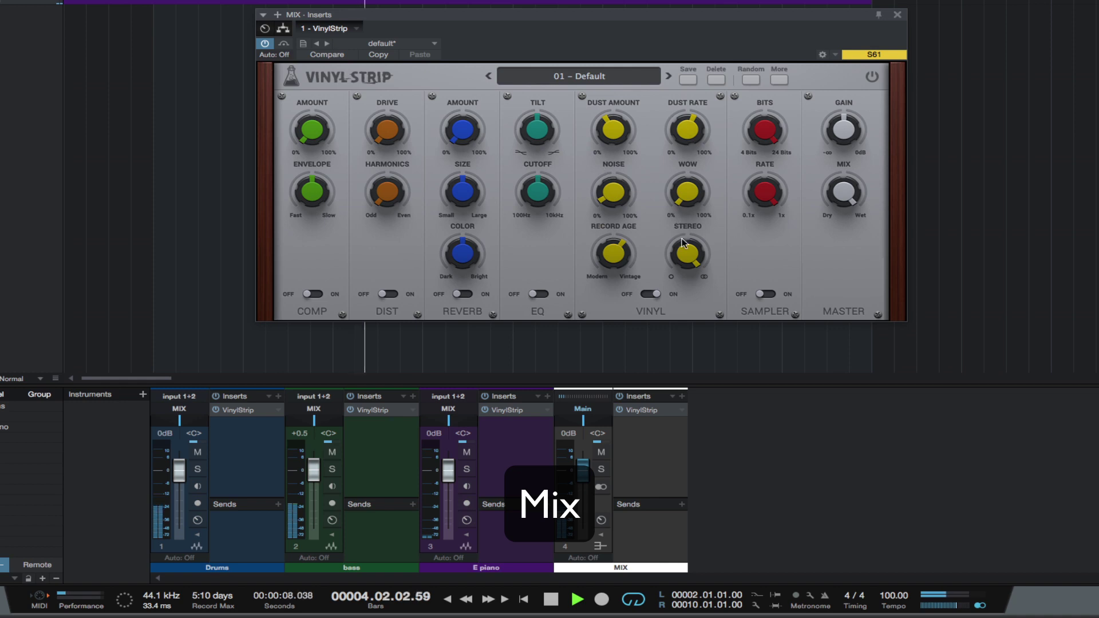
Set the mix bus vinyl stereo width to about 80%, wow to about 20% and record age fully to Modern, and stop playback
{"action": "left_click_drag", "start_coordinate": [685, 249], "coordinate": [686, 284]}
{"action": "left_click_drag", "start_coordinate": [684, 207], "coordinate": [673, 157]}
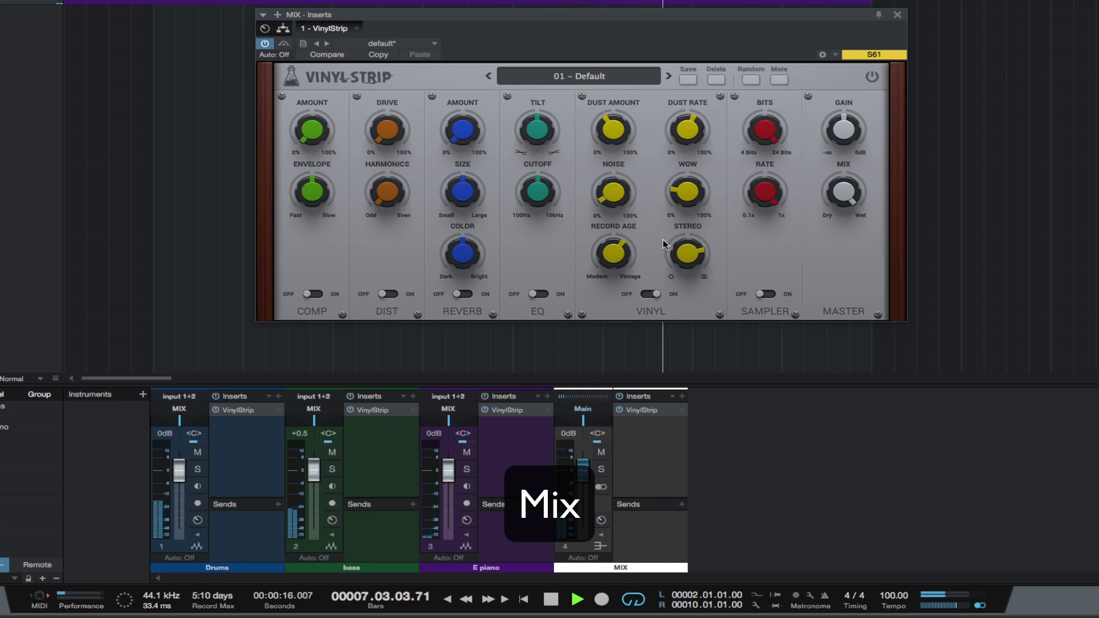
{"action": "left_click_drag", "start_coordinate": [614, 254], "coordinate": [626, 446]}
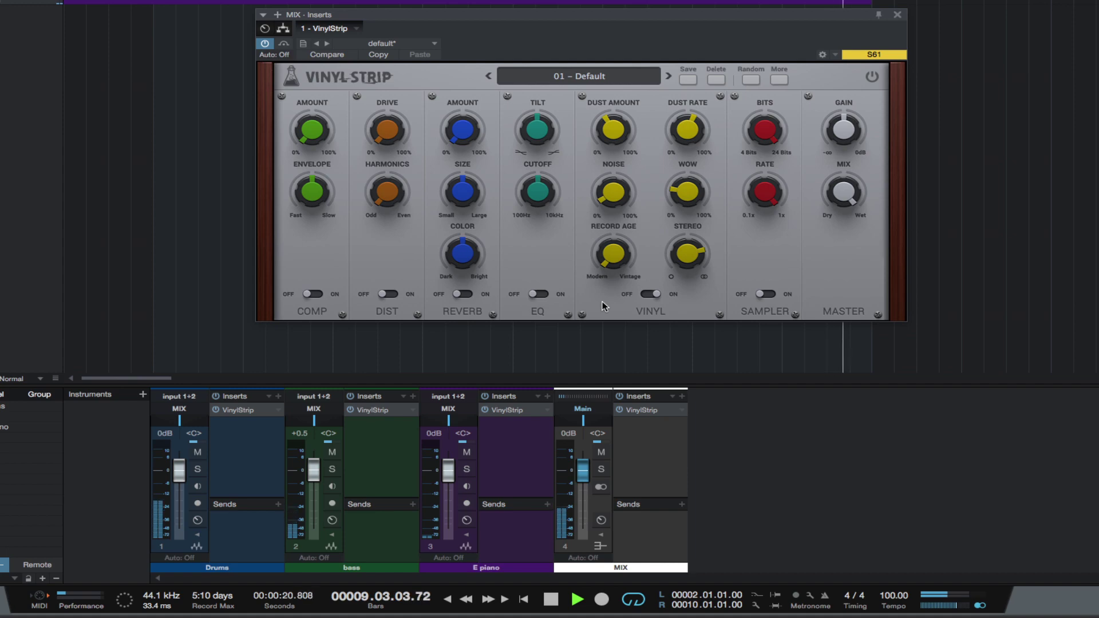
{"action": "key", "text": "space"}
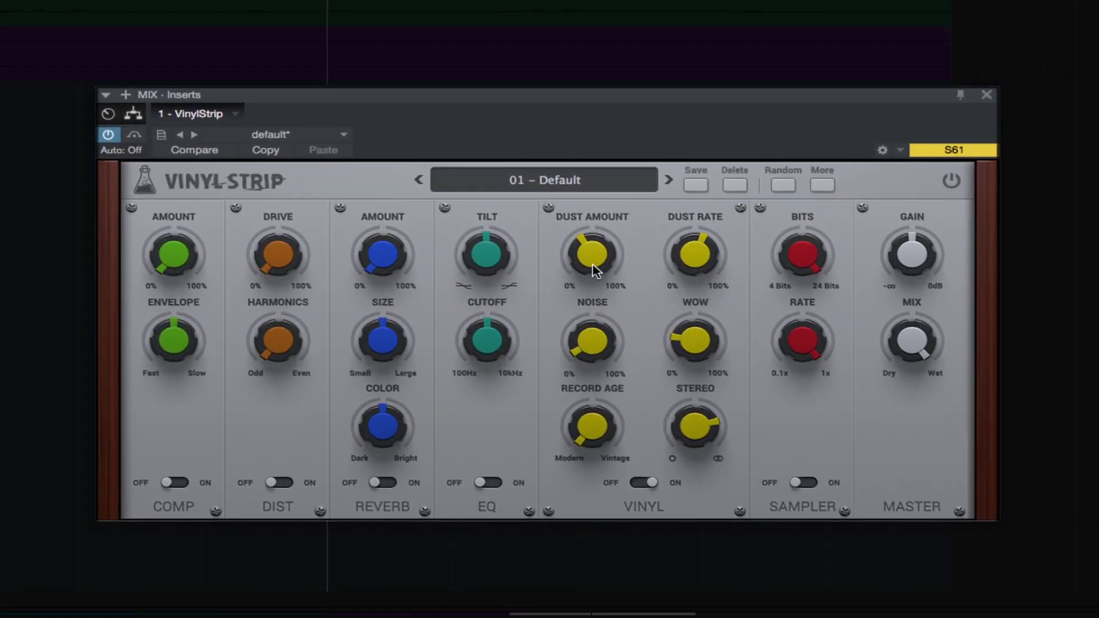
Lower the mix bus dust amount to about 17%, dust rate to about 25% and noise to just above minimum
{"action": "left_click_drag", "start_coordinate": [592, 264], "coordinate": [589, 292]}
{"action": "left_click_drag", "start_coordinate": [668, 267], "coordinate": [680, 279]}
{"action": "left_click_drag", "start_coordinate": [584, 352], "coordinate": [582, 357]}
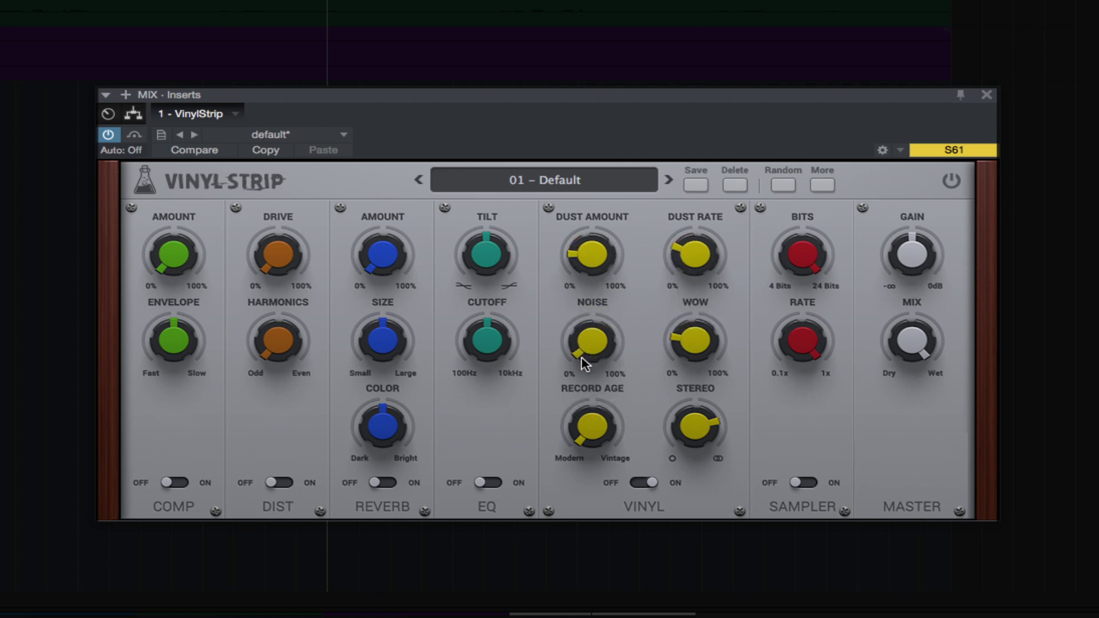